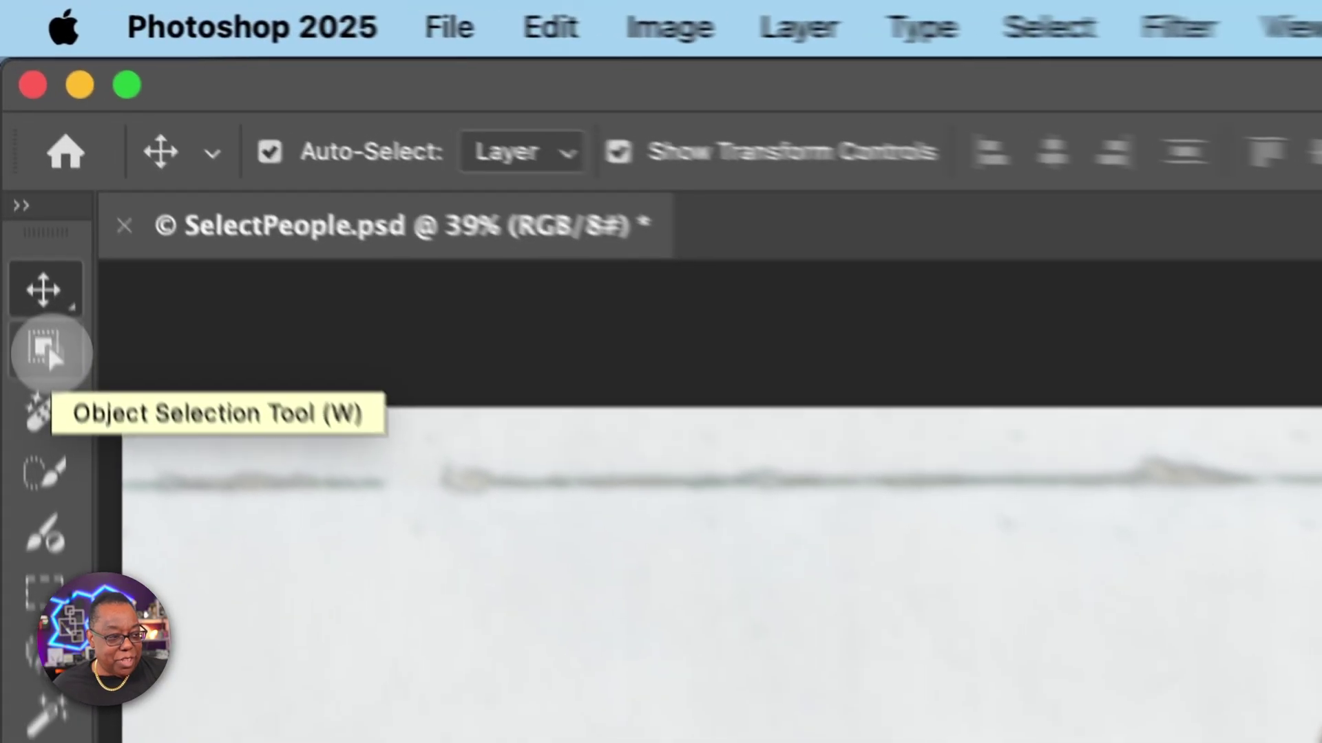
Step: Show all seven detected people with the Object Selection tool's Select people option
{"action": "left_click", "coordinate": [13, 103]}
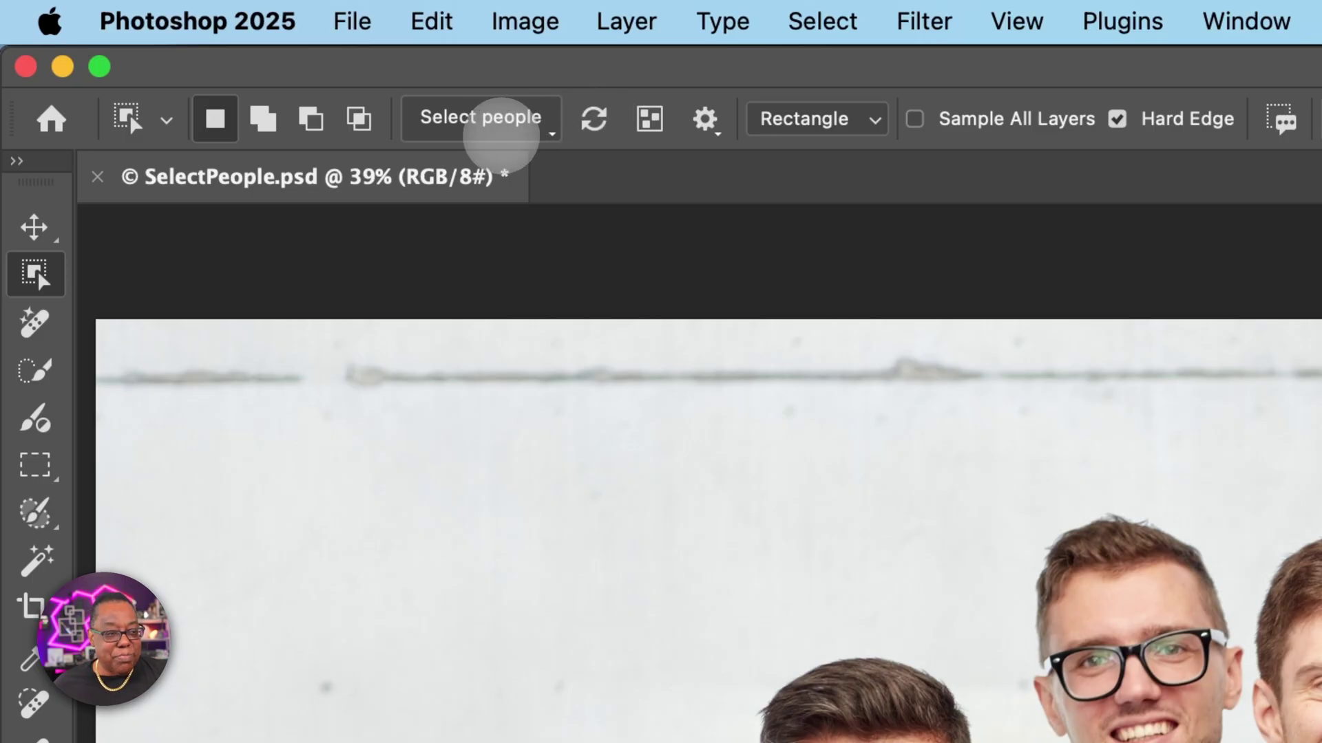
{"action": "left_click", "coordinate": [486, 128]}
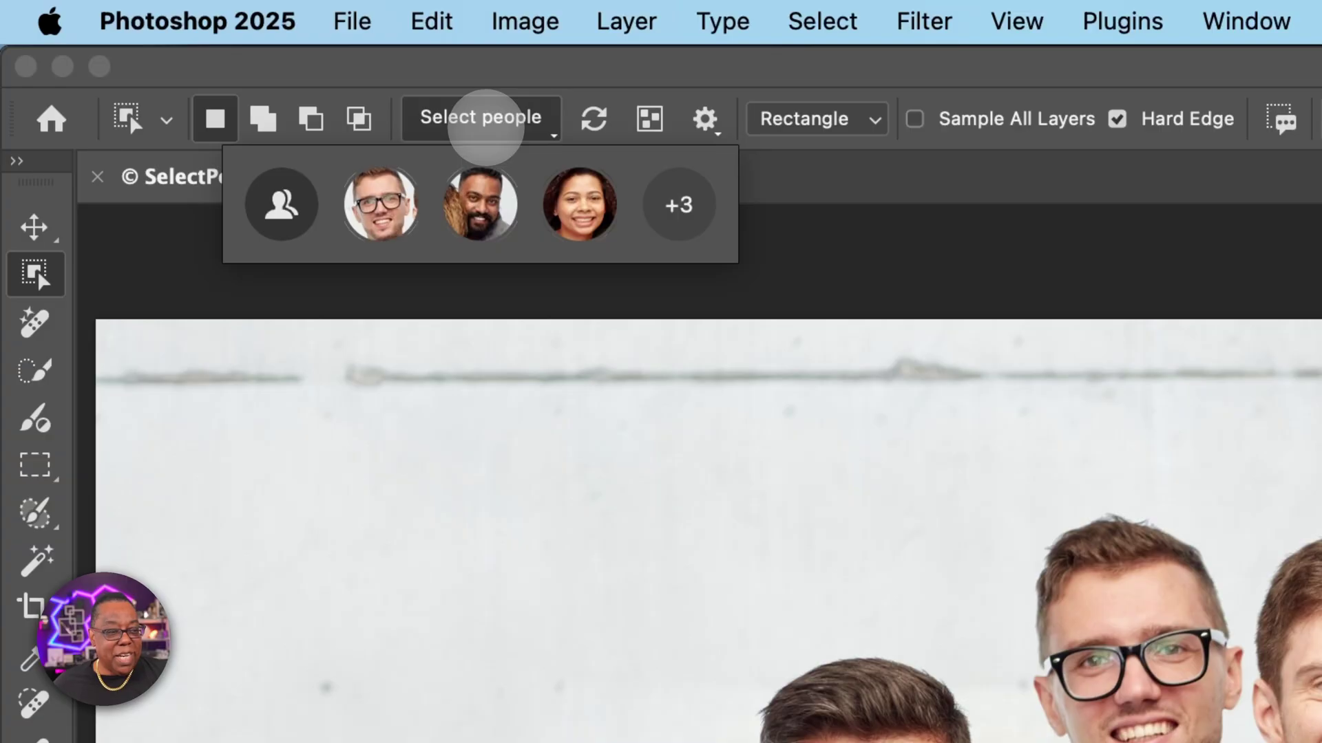
{"action": "left_click", "coordinate": [678, 205]}
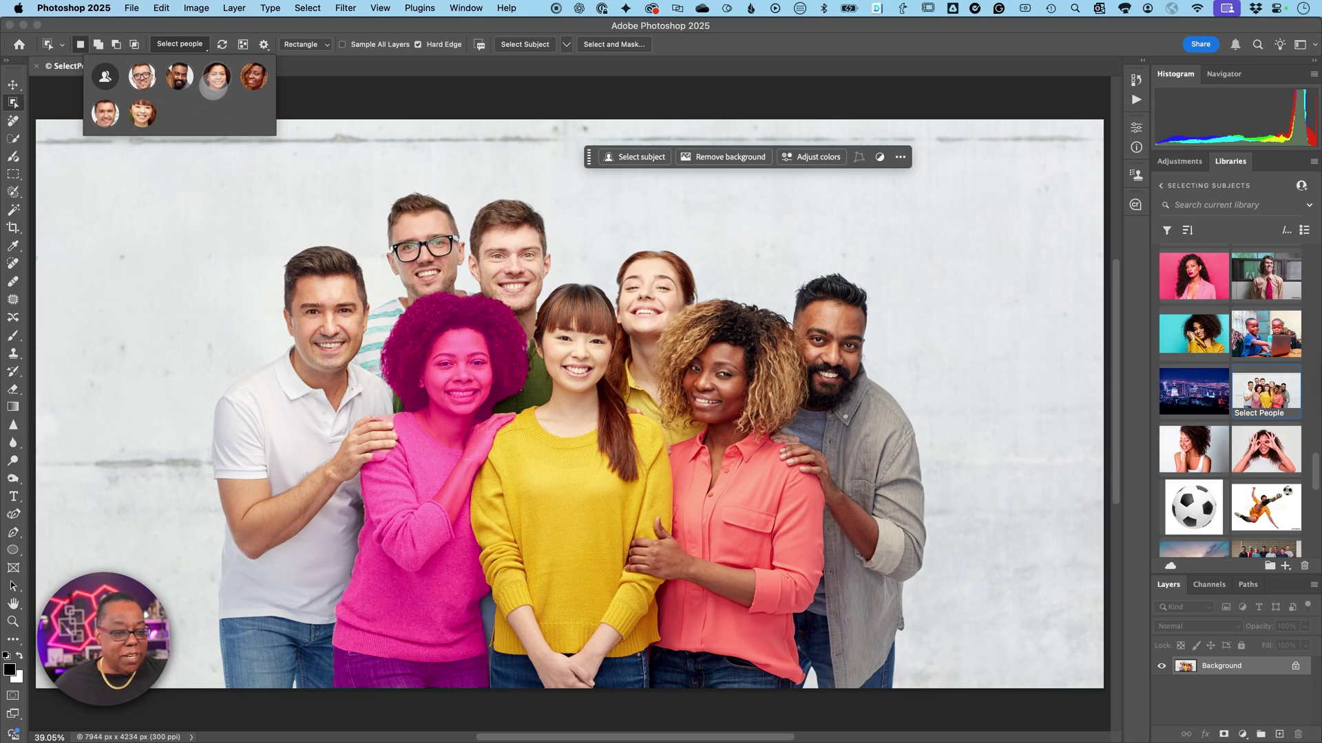
Step: Choose Upper clothes for both the pink-sweater woman and the coral-shirt woman
{"action": "left_click", "coordinate": [215, 77]}
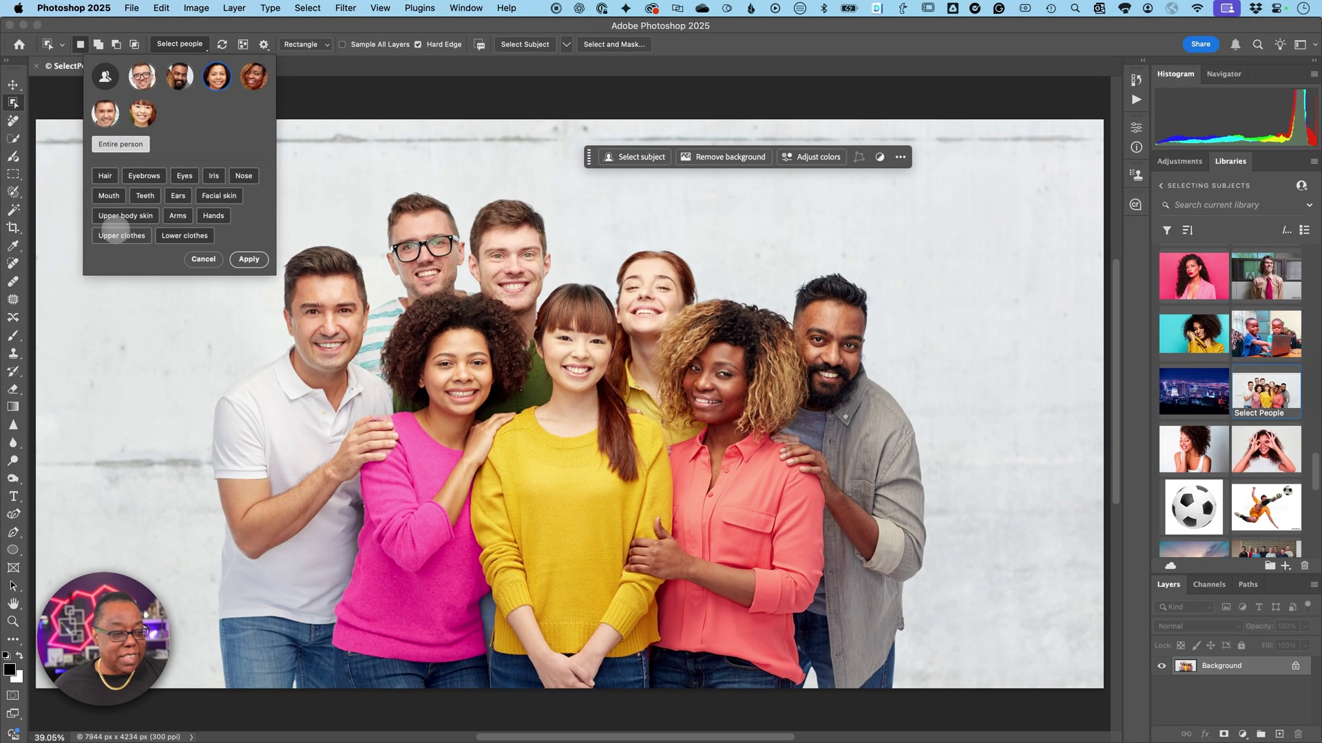
{"action": "left_click", "coordinate": [115, 230]}
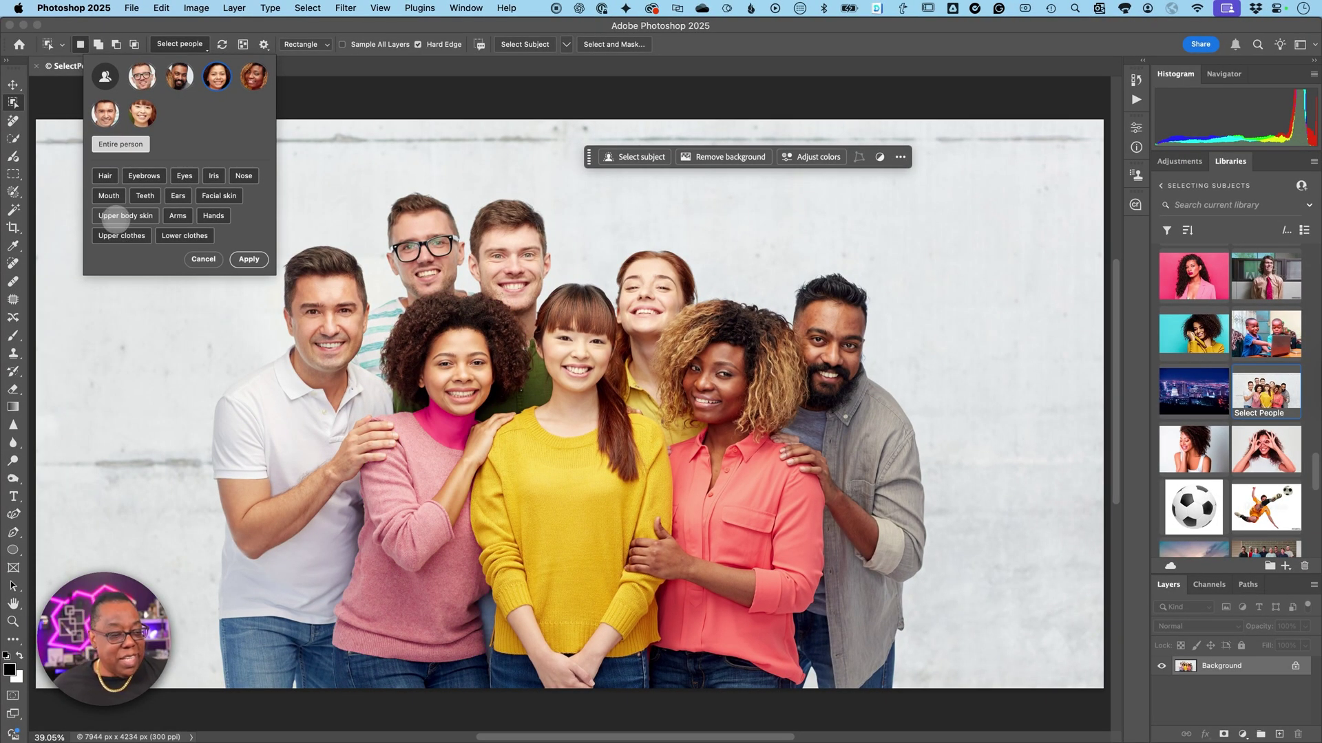
{"action": "left_click", "coordinate": [120, 234]}
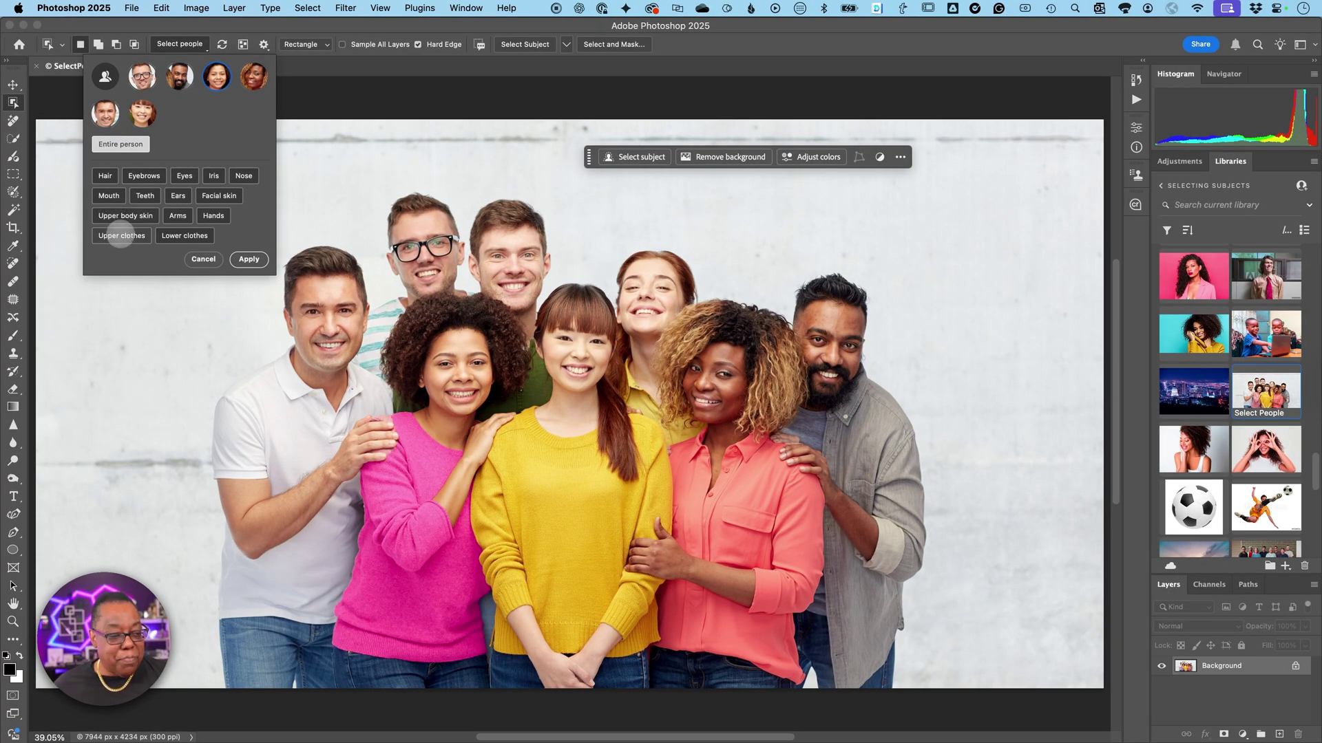
{"action": "left_click", "coordinate": [120, 234]}
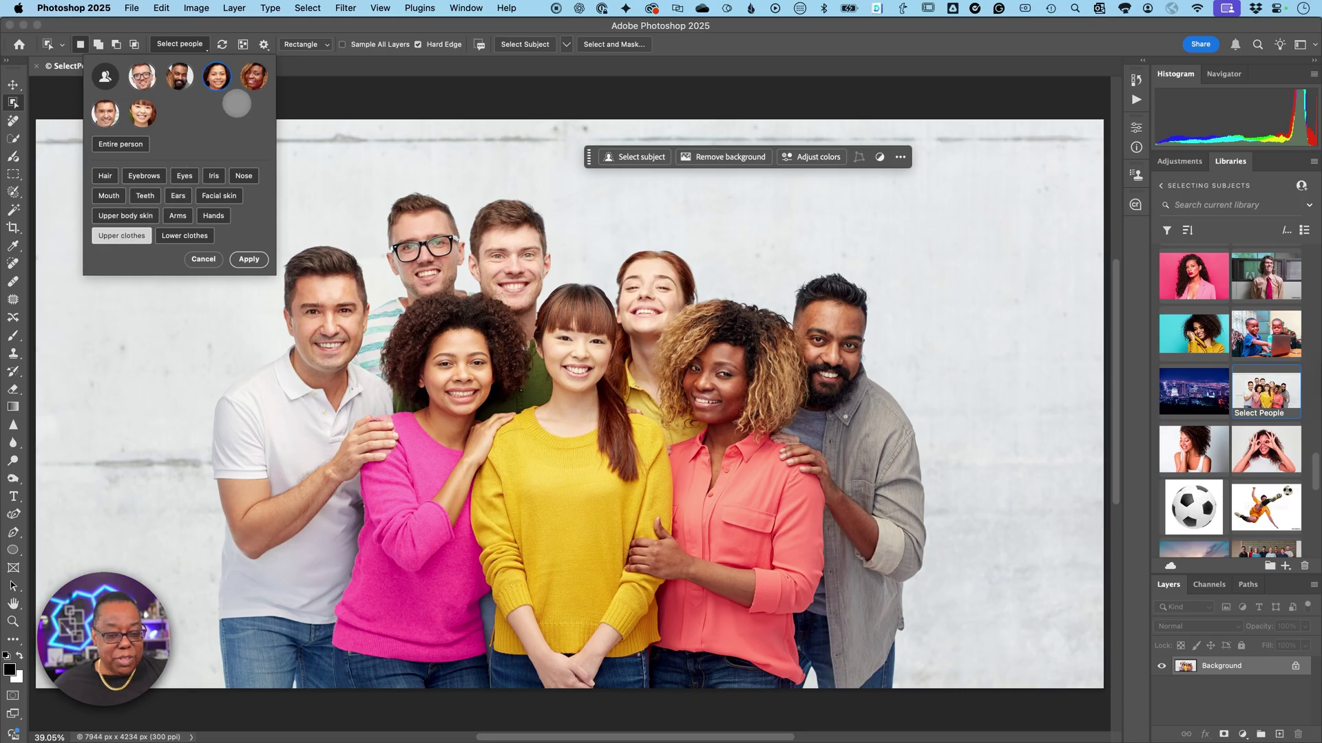
{"action": "left_click", "coordinate": [252, 88]}
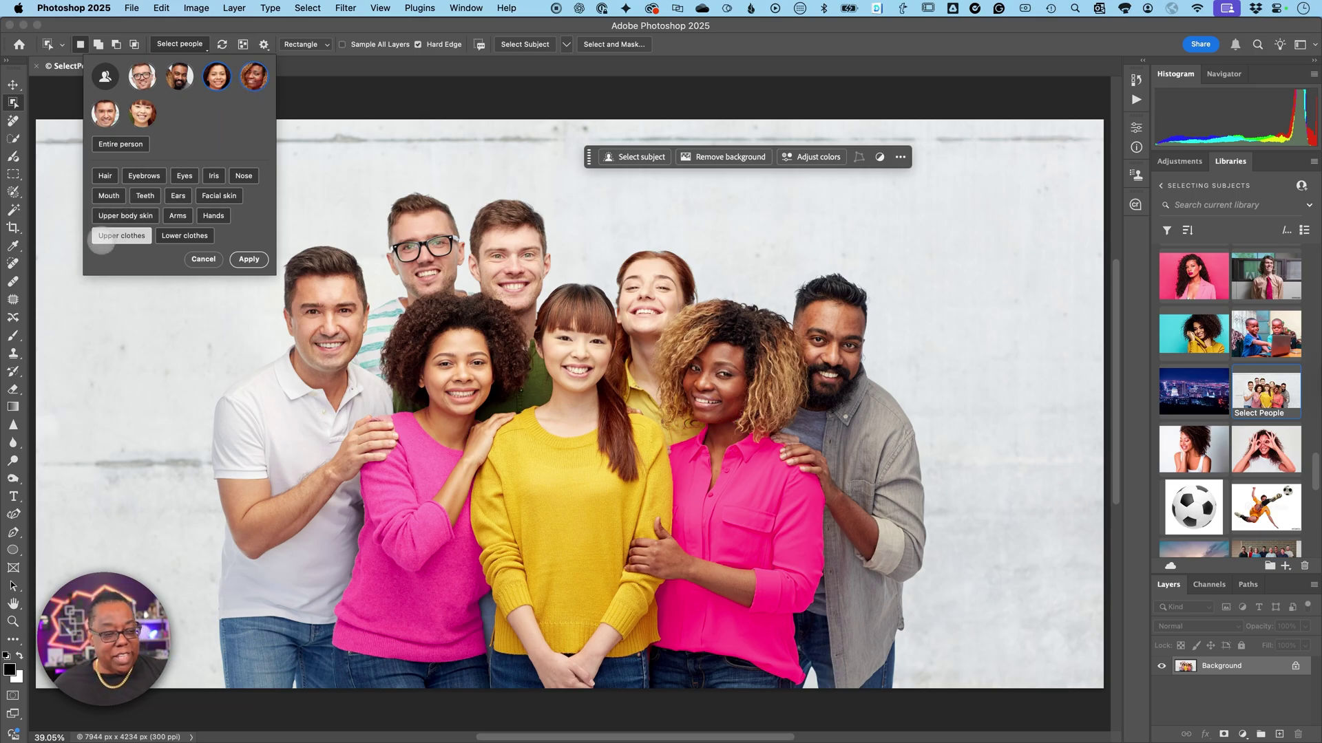
{"action": "left_click", "coordinate": [107, 246]}
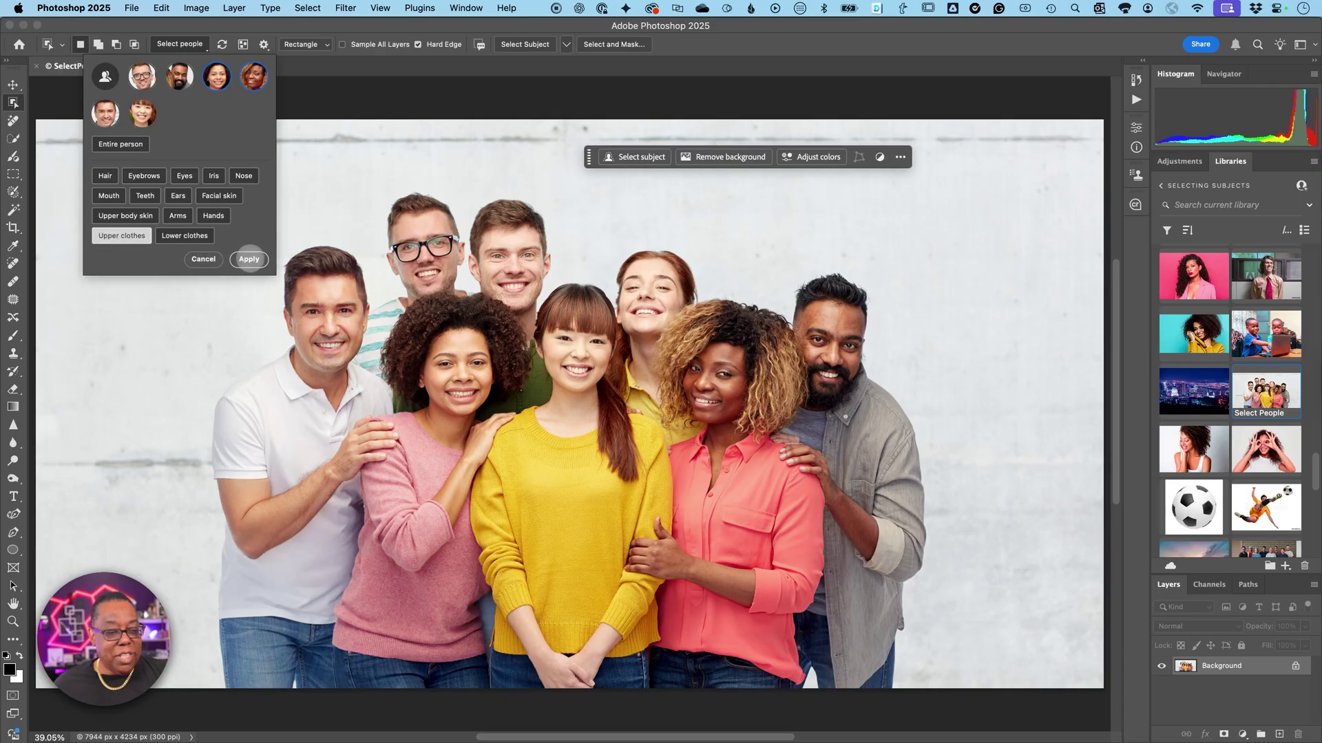
Step: Apply the tops selection and add a Hue/Saturation layer with Hue about -69
{"action": "left_click", "coordinate": [249, 258]}
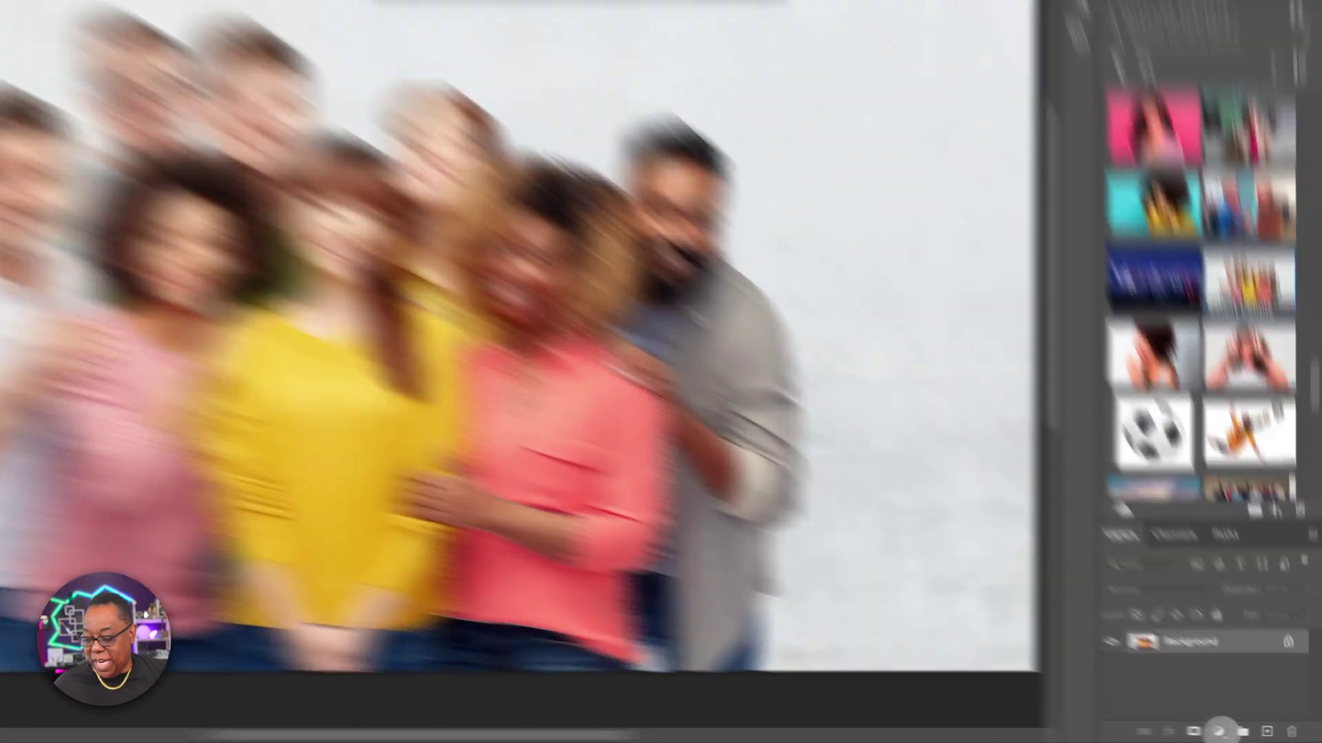
{"action": "left_click", "coordinate": [1133, 723]}
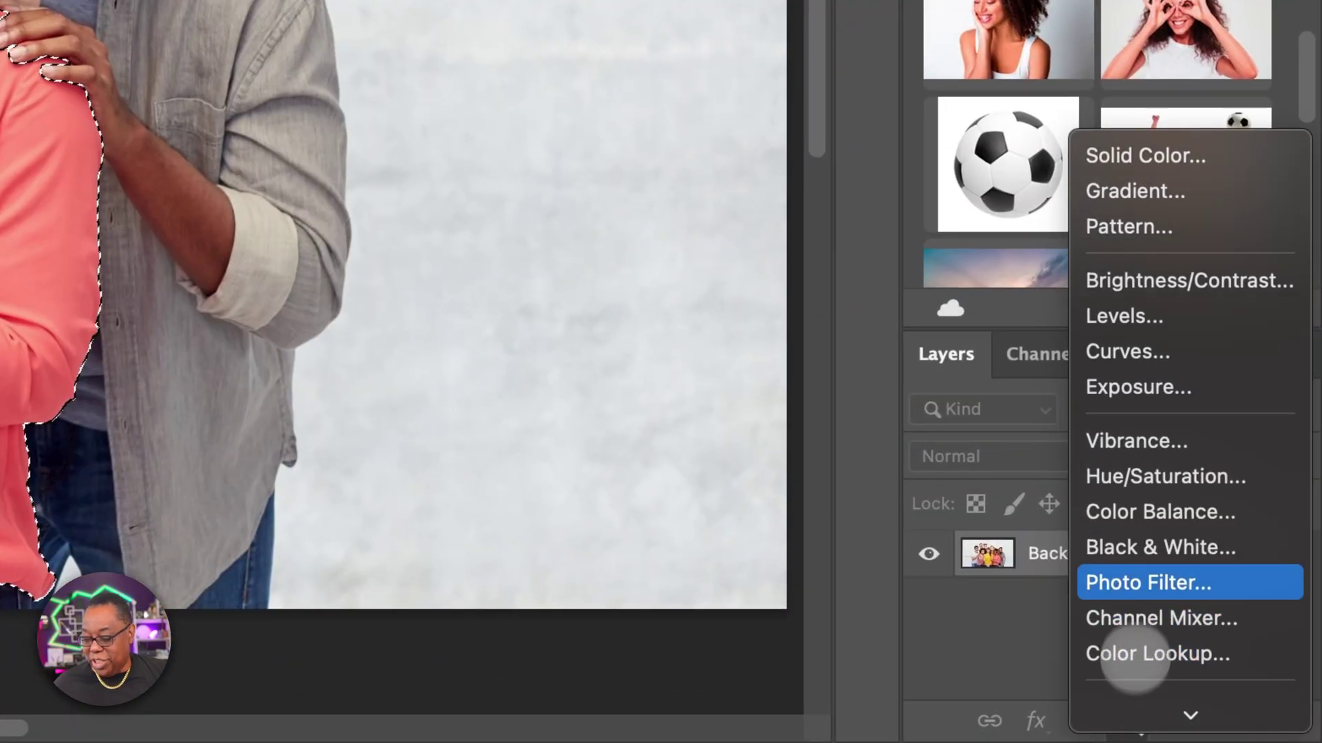
{"action": "left_click", "coordinate": [1156, 476]}
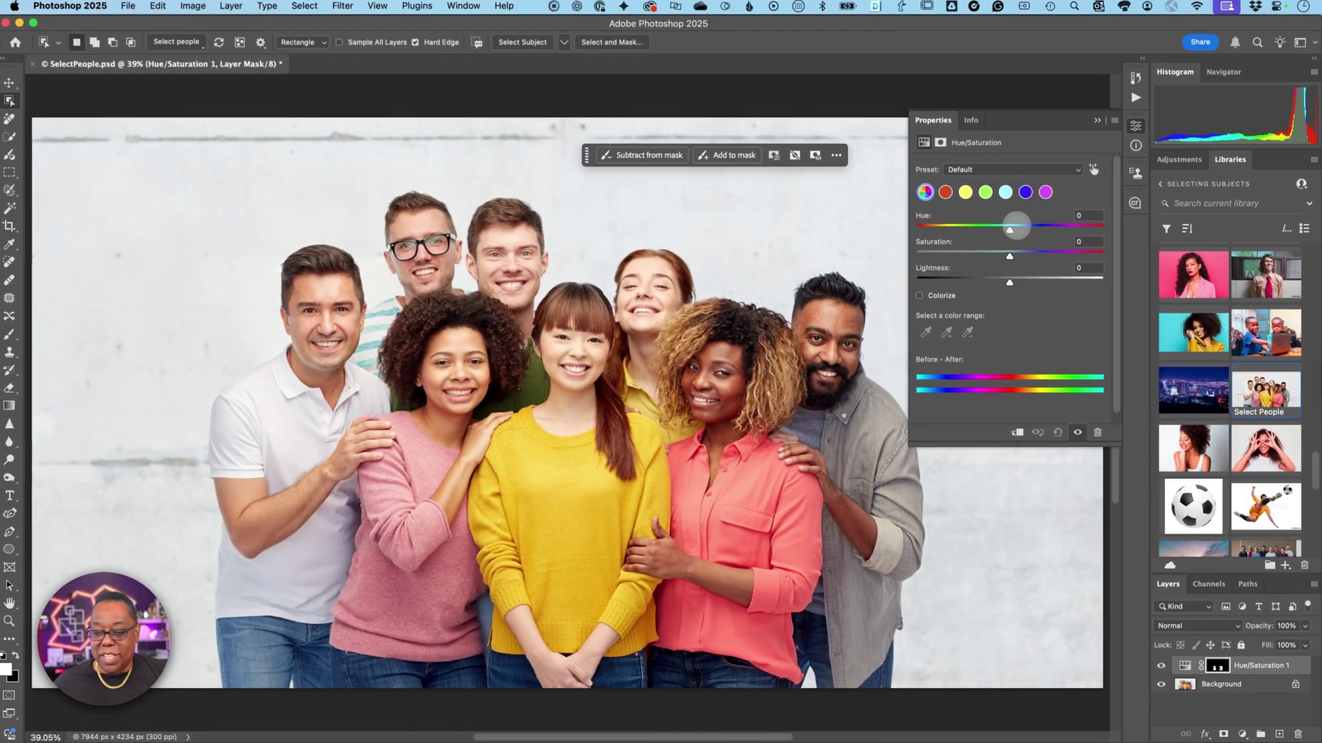
{"action": "left_click_drag", "start_coordinate": [1010, 232], "coordinate": [1016, 232]}
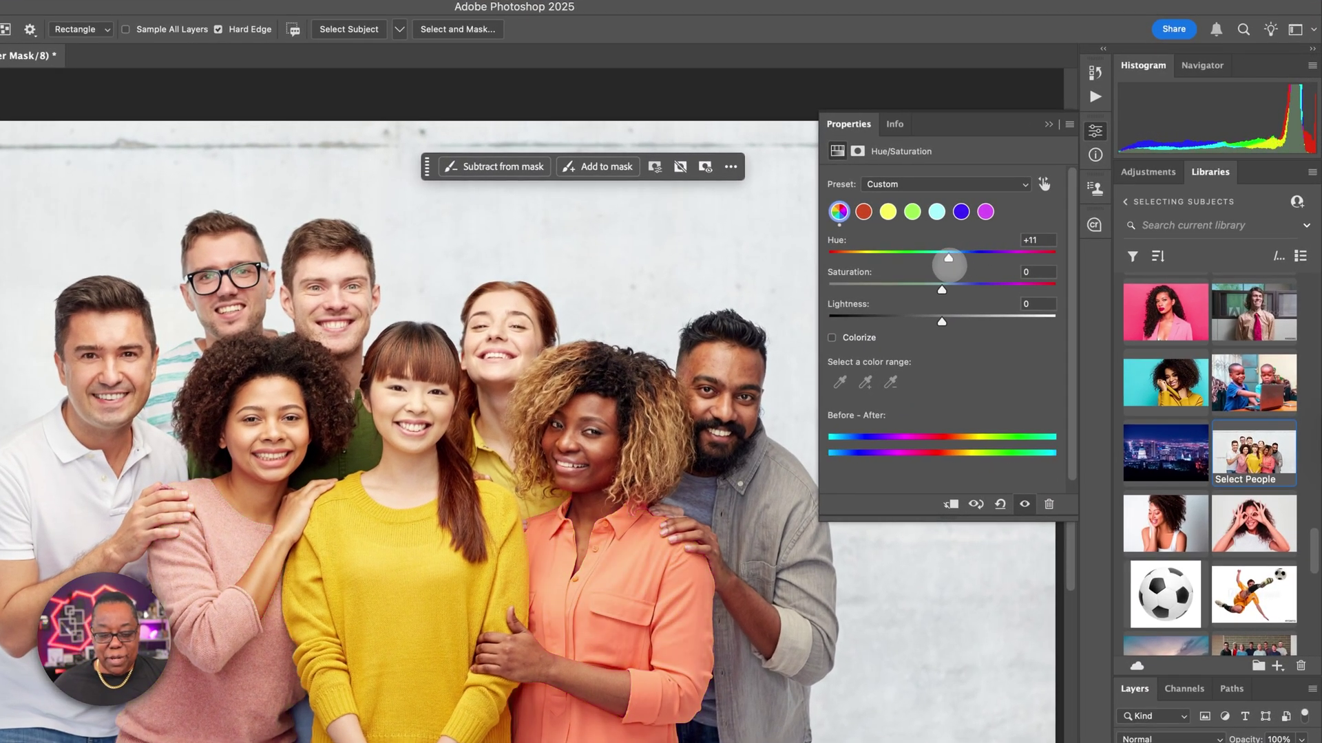
{"action": "left_click_drag", "start_coordinate": [949, 265], "coordinate": [913, 277]}
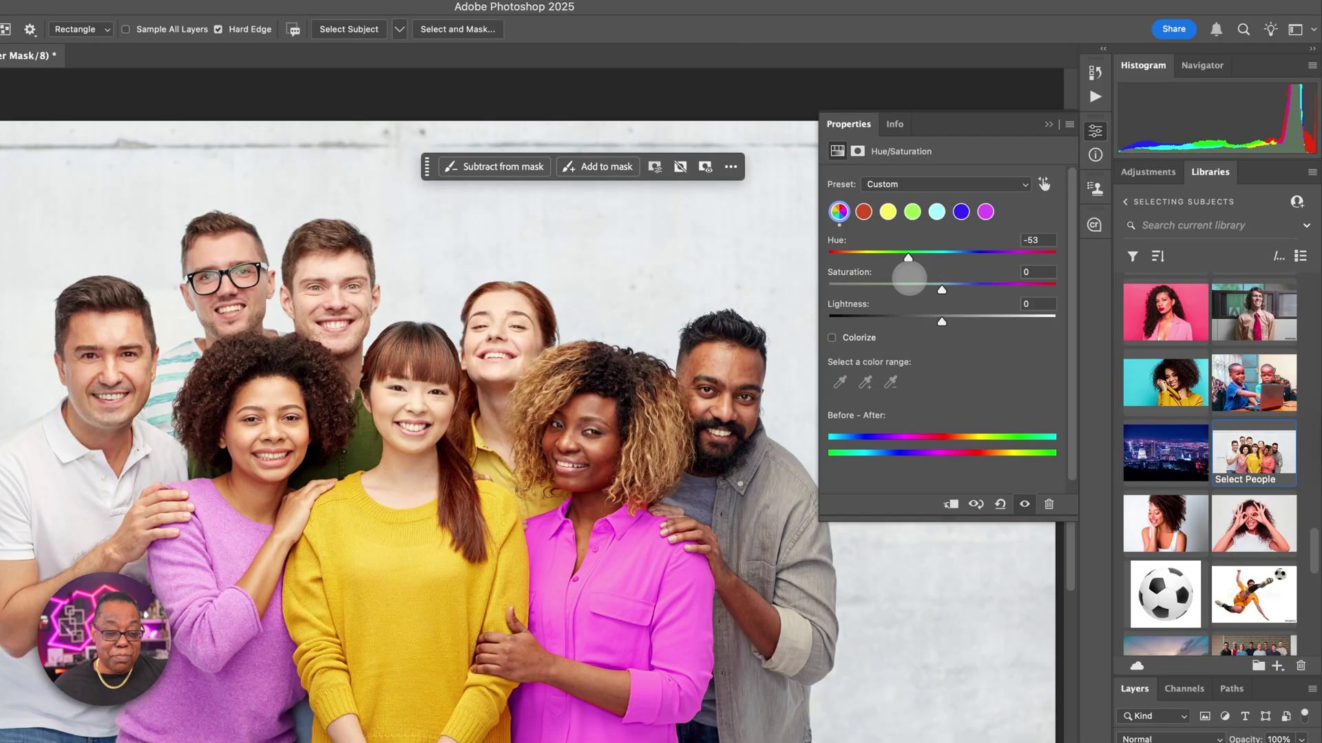
{"action": "left_click_drag", "start_coordinate": [908, 278], "coordinate": [891, 283]}
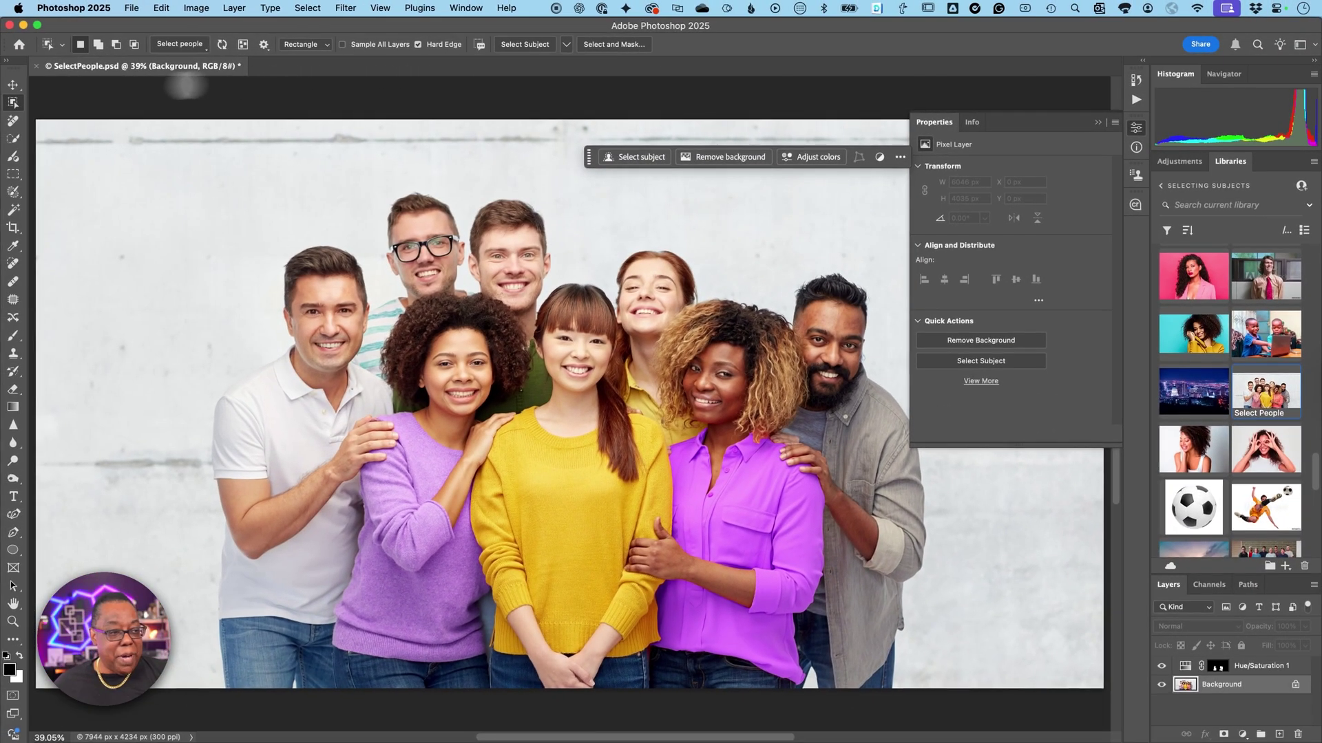
Step: In Select people, pick the left white-polo man, choose Hair, and apply
{"action": "left_click", "coordinate": [221, 45]}
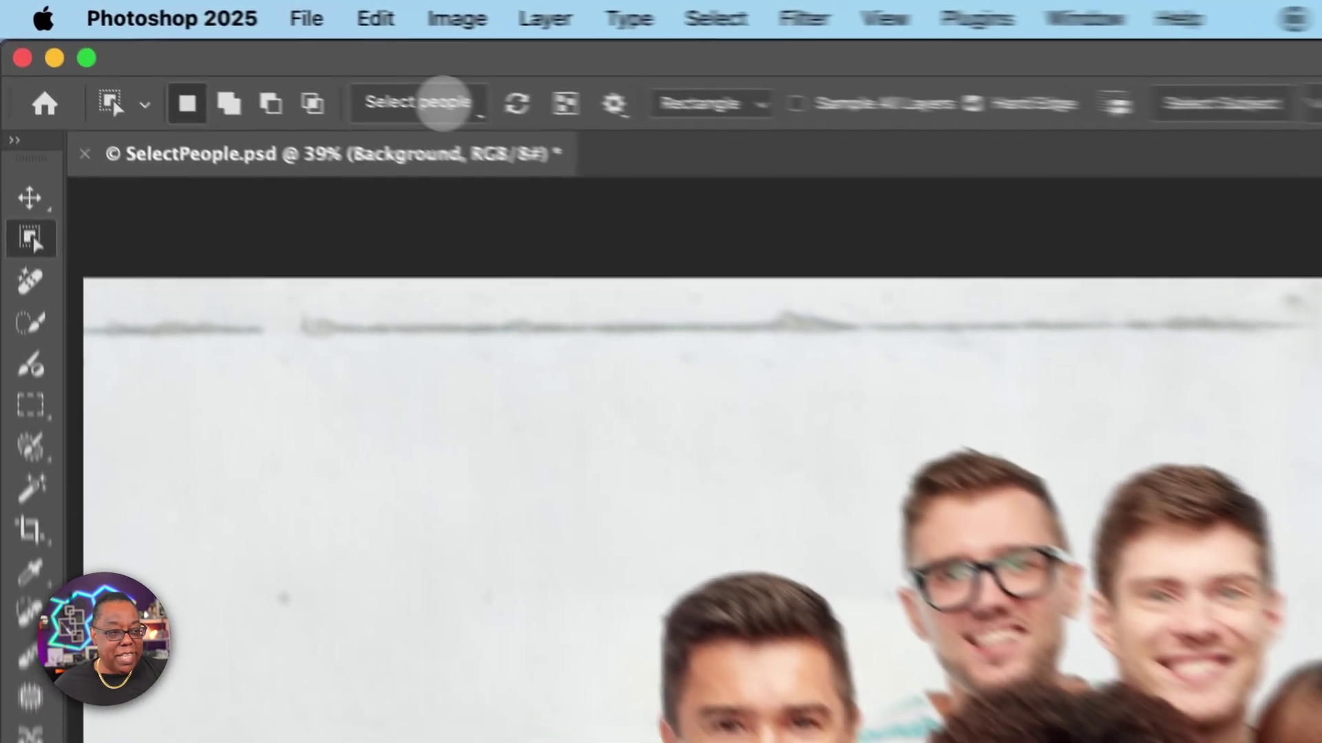
{"action": "left_click", "coordinate": [182, 46]}
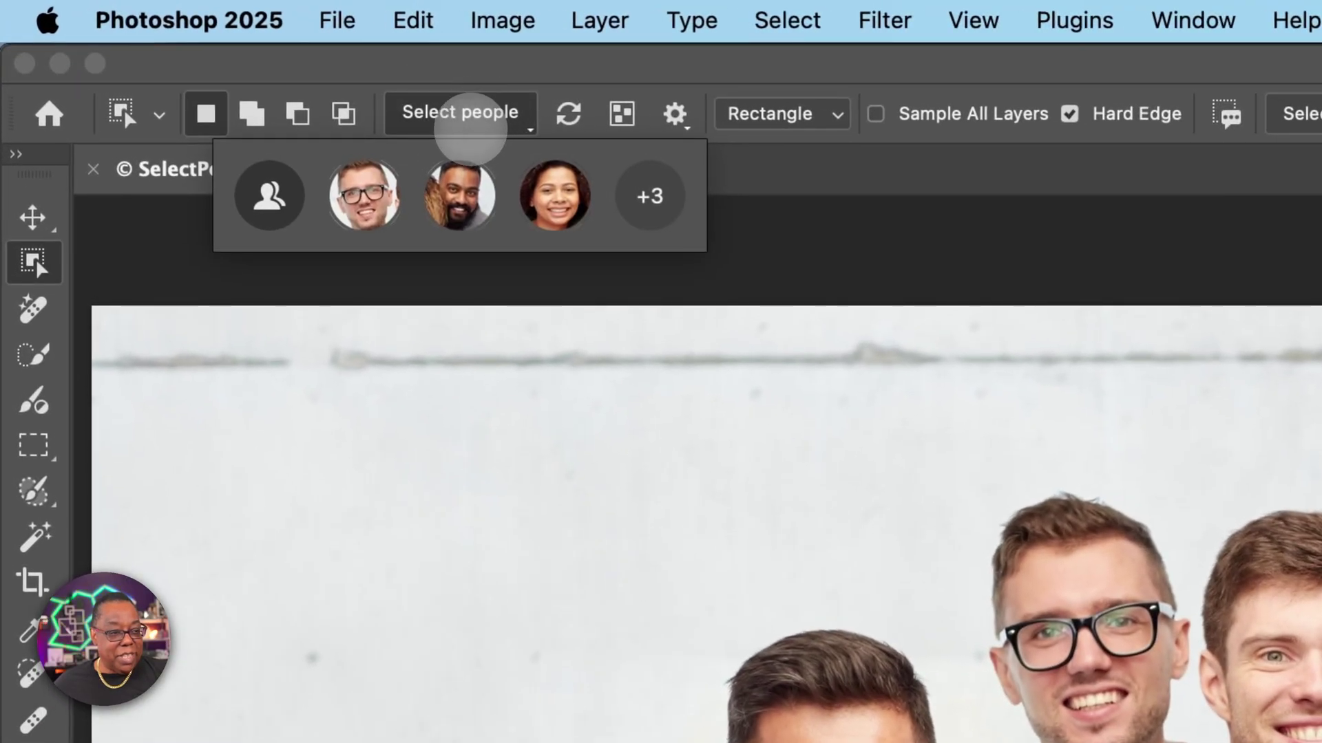
{"action": "left_click", "coordinate": [650, 196]}
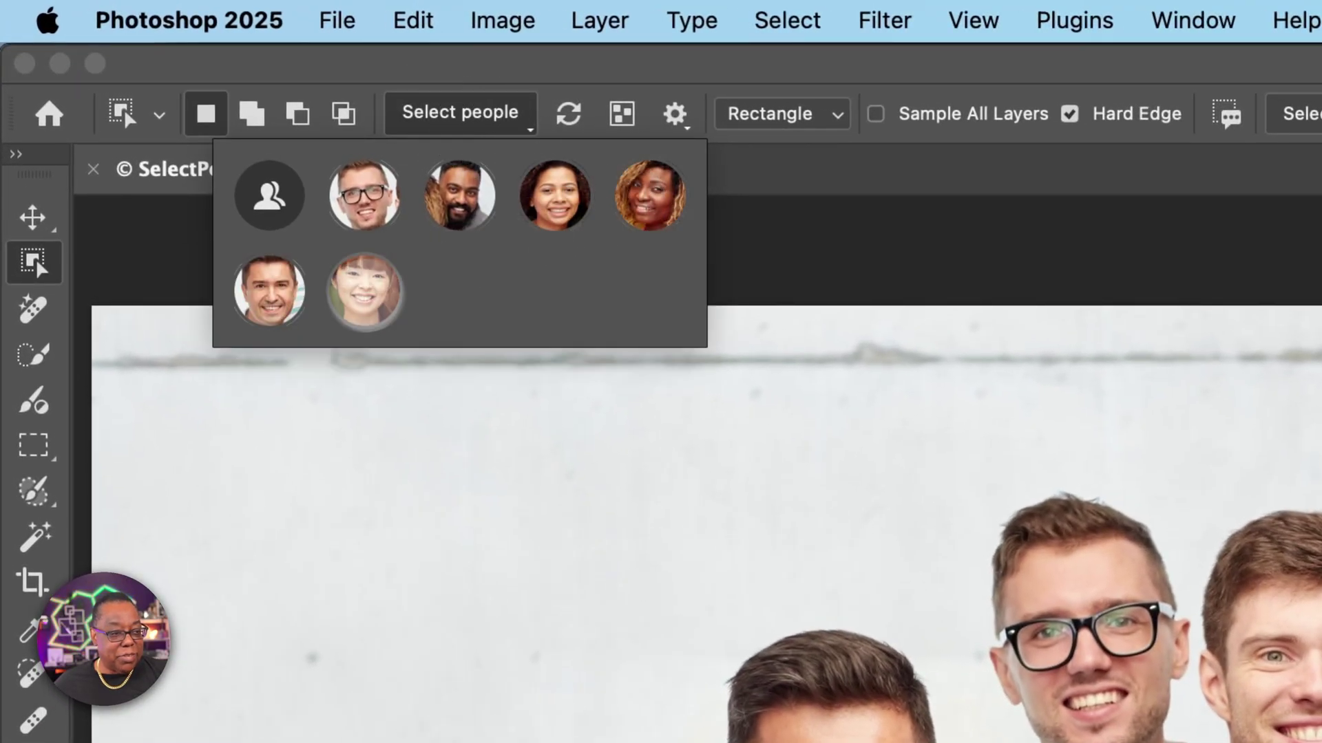
{"action": "left_click", "coordinate": [269, 293]}
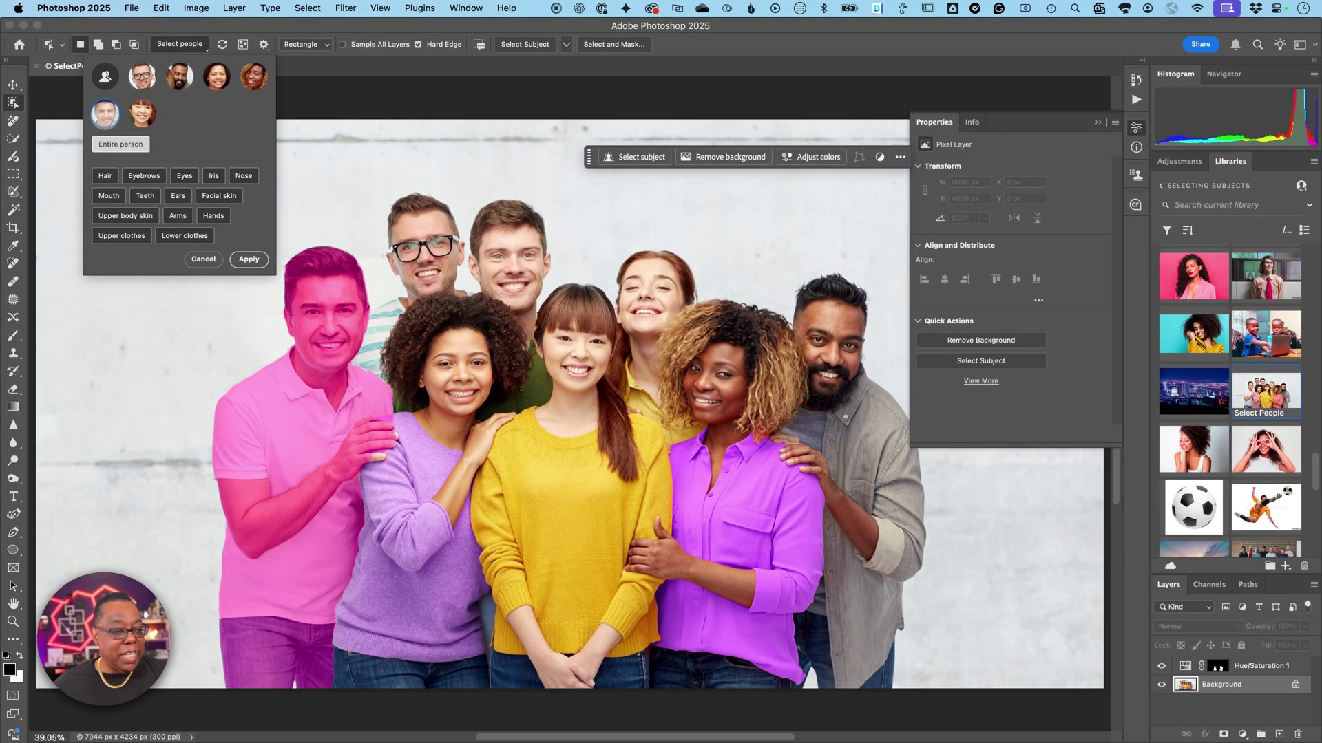
{"action": "left_click", "coordinate": [103, 176]}
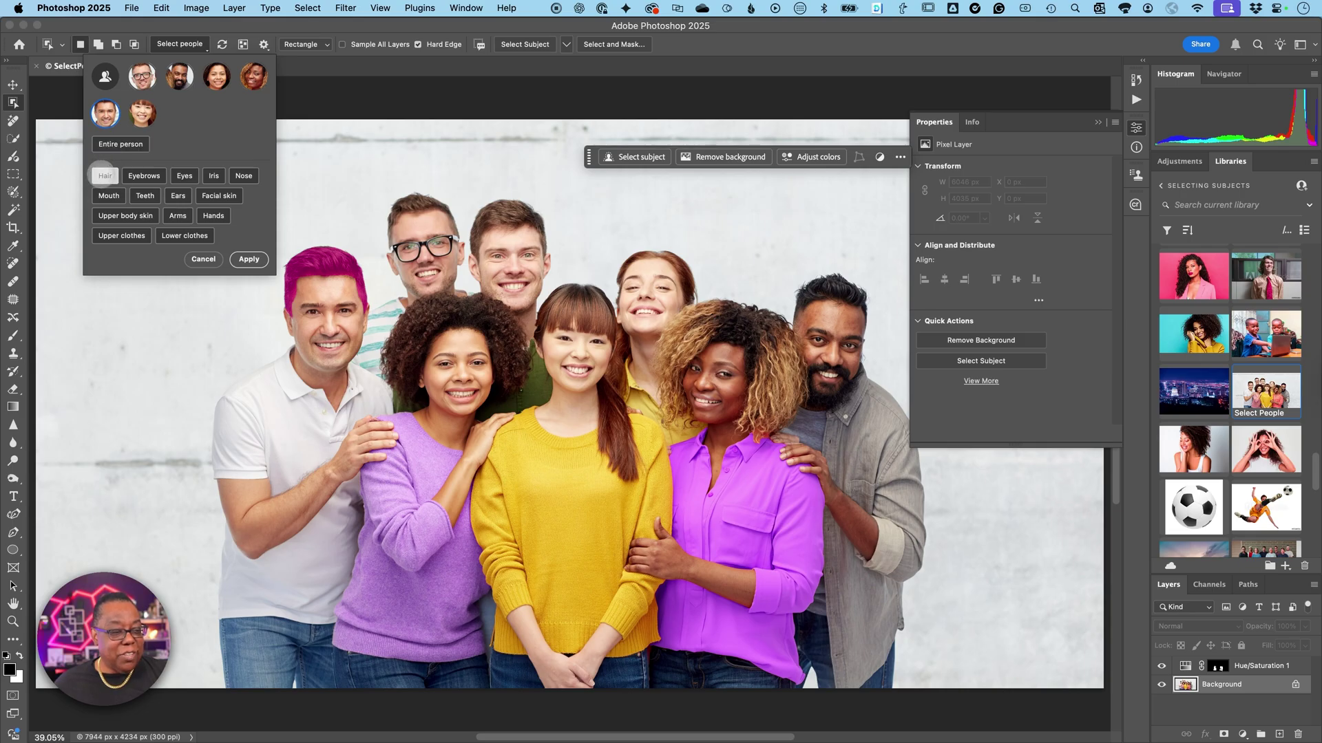
{"action": "left_click", "coordinate": [244, 259]}
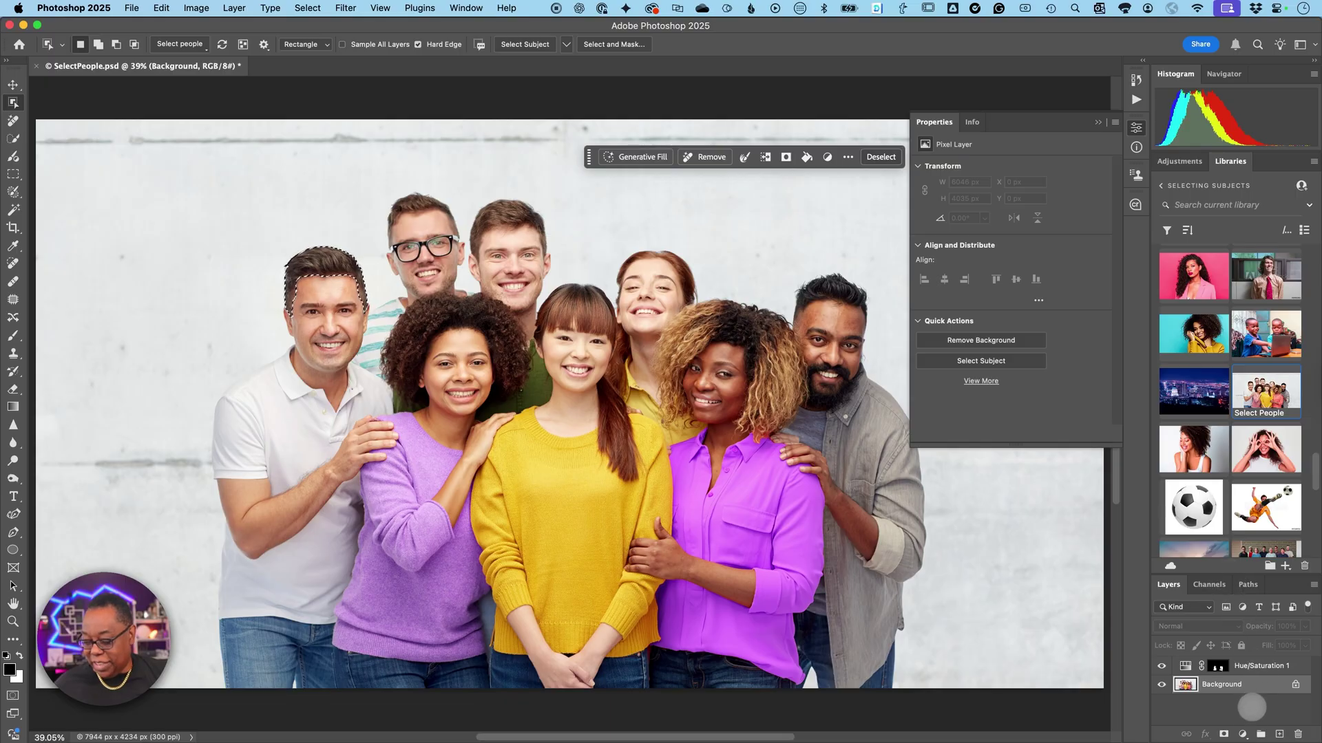
Step: Add an Exposure layer of about -1.12 on the hair, then reselect the Background layer
{"action": "left_click", "coordinate": [1242, 734]}
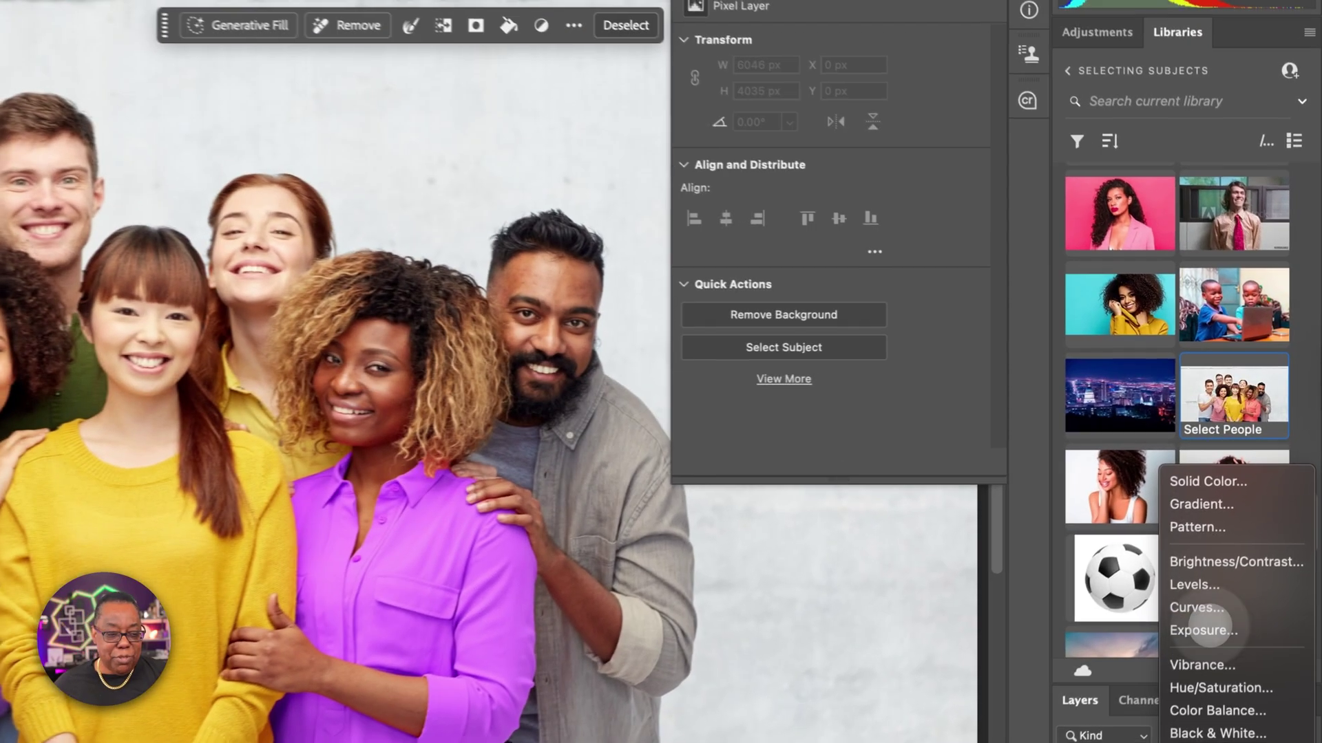
{"action": "left_click", "coordinate": [1246, 540]}
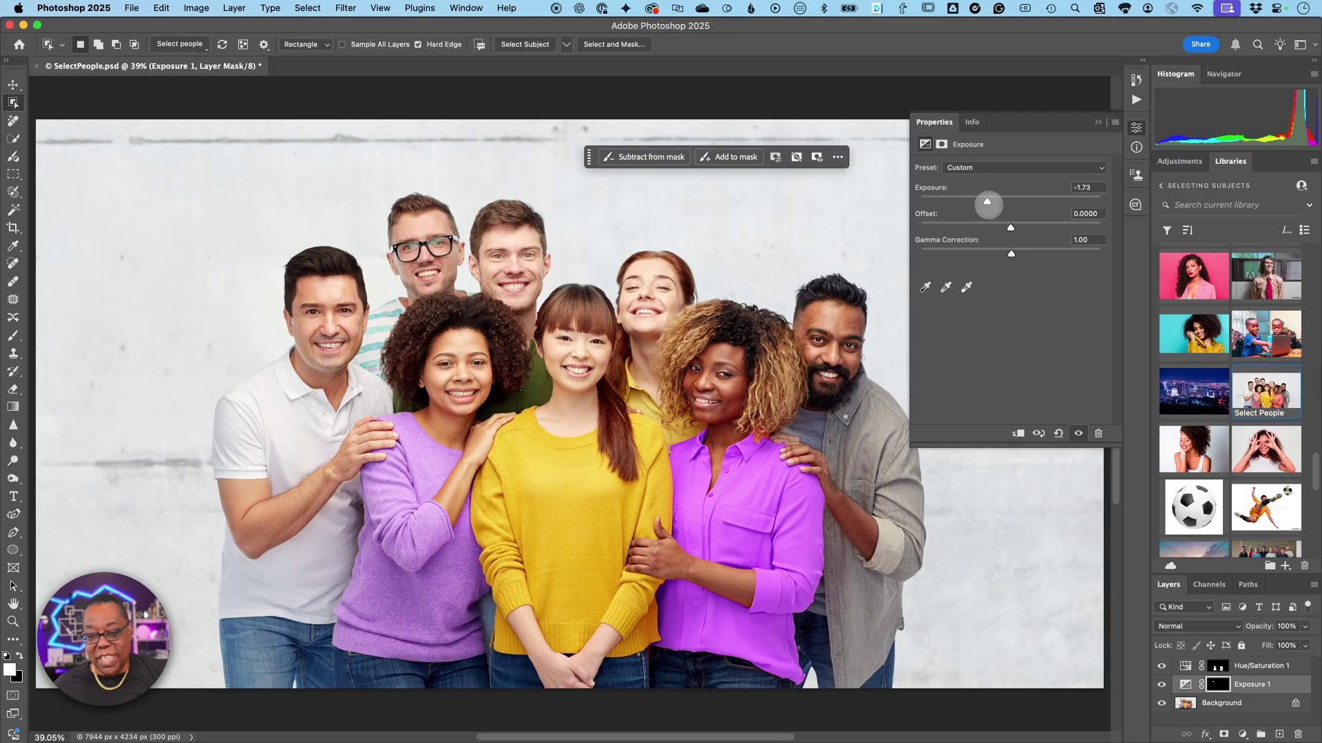
{"action": "left_click_drag", "start_coordinate": [993, 201], "coordinate": [999, 203]}
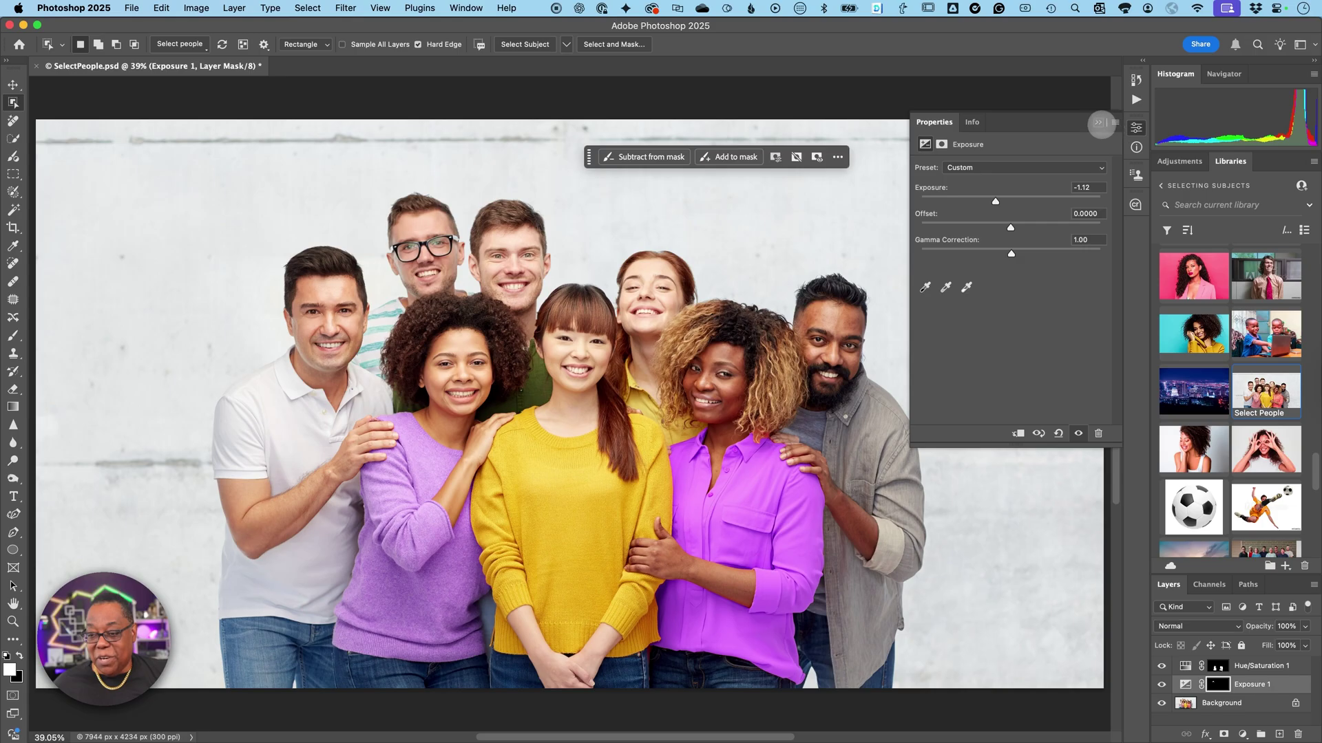
{"action": "left_click", "coordinate": [1099, 122]}
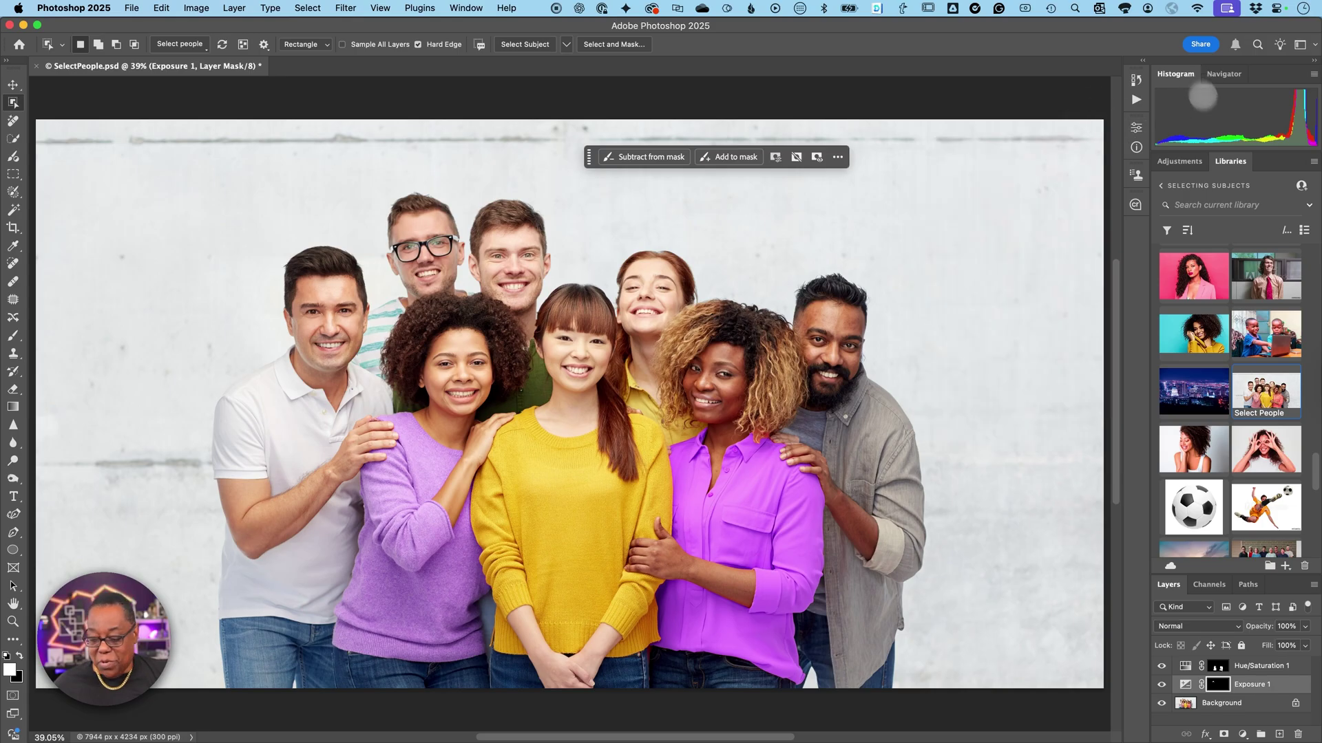
{"action": "left_click", "coordinate": [1257, 703]}
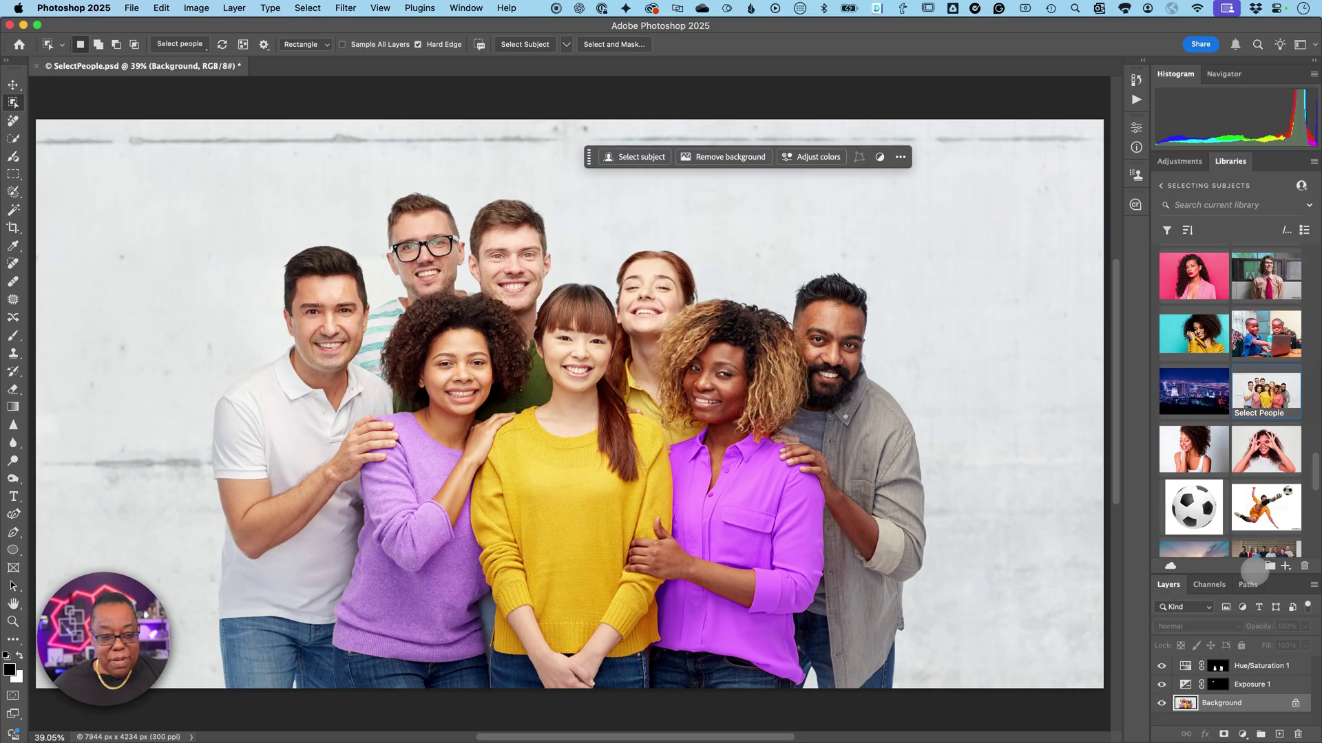
Step: Zoom in on the glasses man's face and select his teeth via Select people
{"action": "key", "text": "z"}
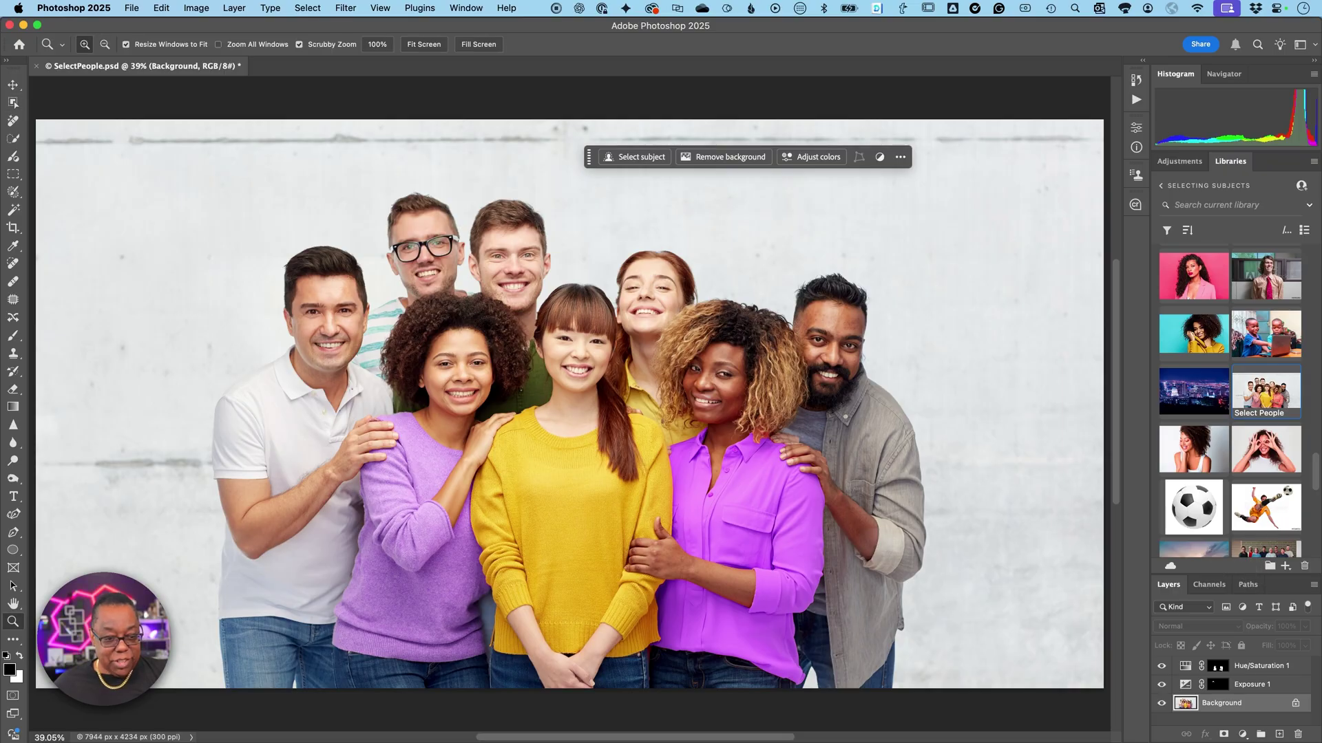
{"action": "left_click_drag", "start_coordinate": [406, 260], "coordinate": [530, 330]}
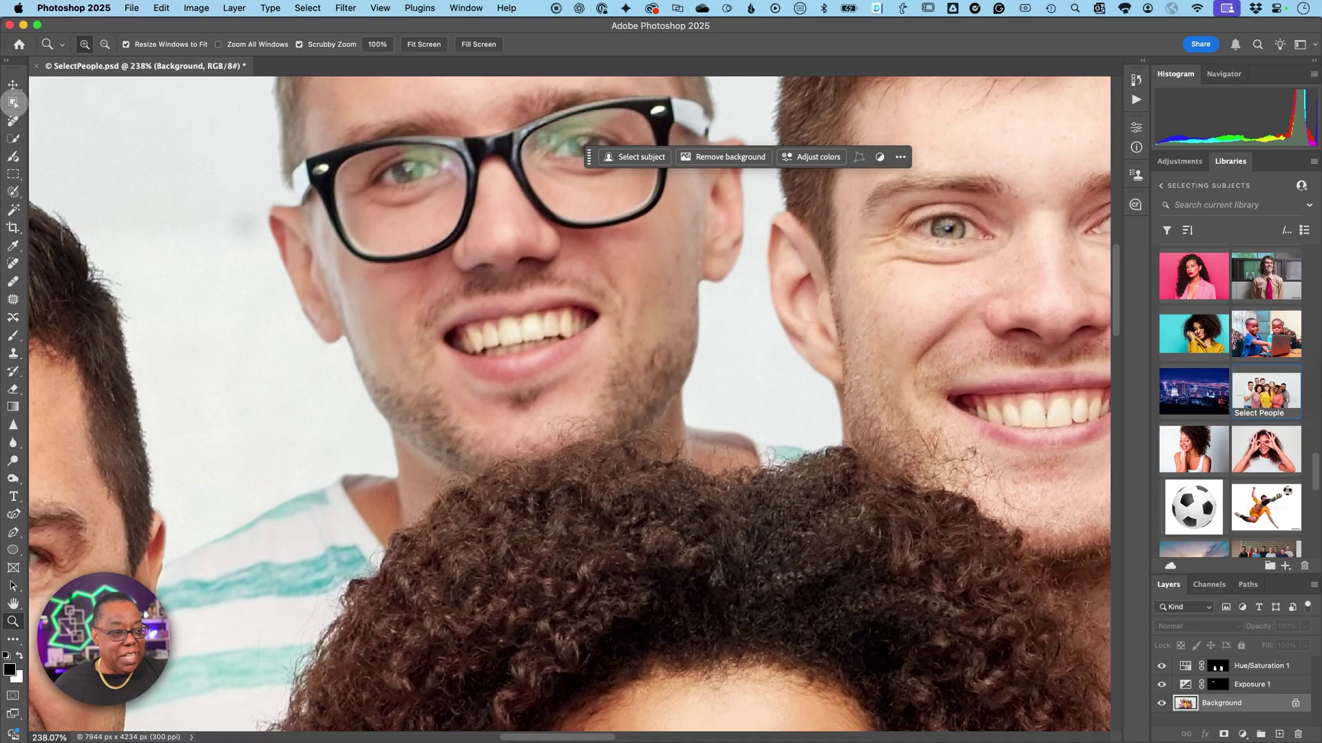
{"action": "left_click", "coordinate": [13, 102]}
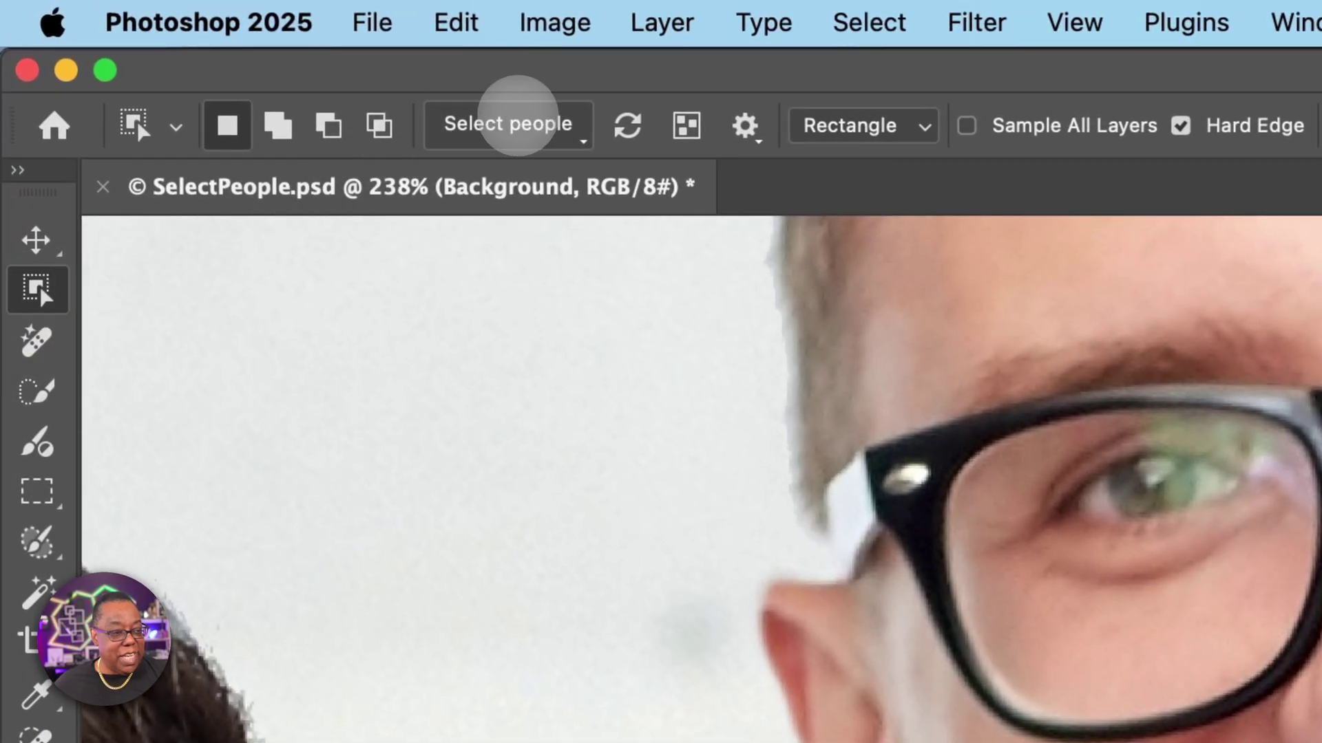
{"action": "left_click", "coordinate": [518, 115]}
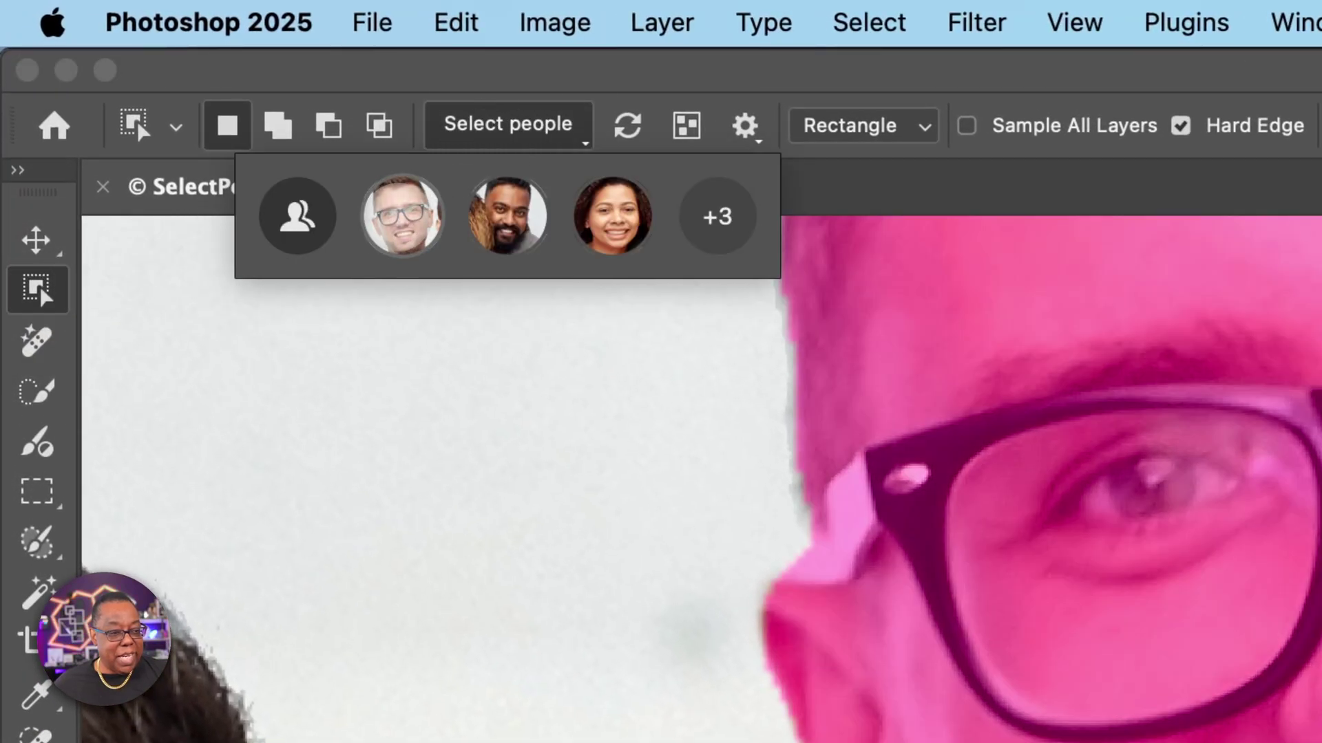
{"action": "left_click", "coordinate": [402, 216]}
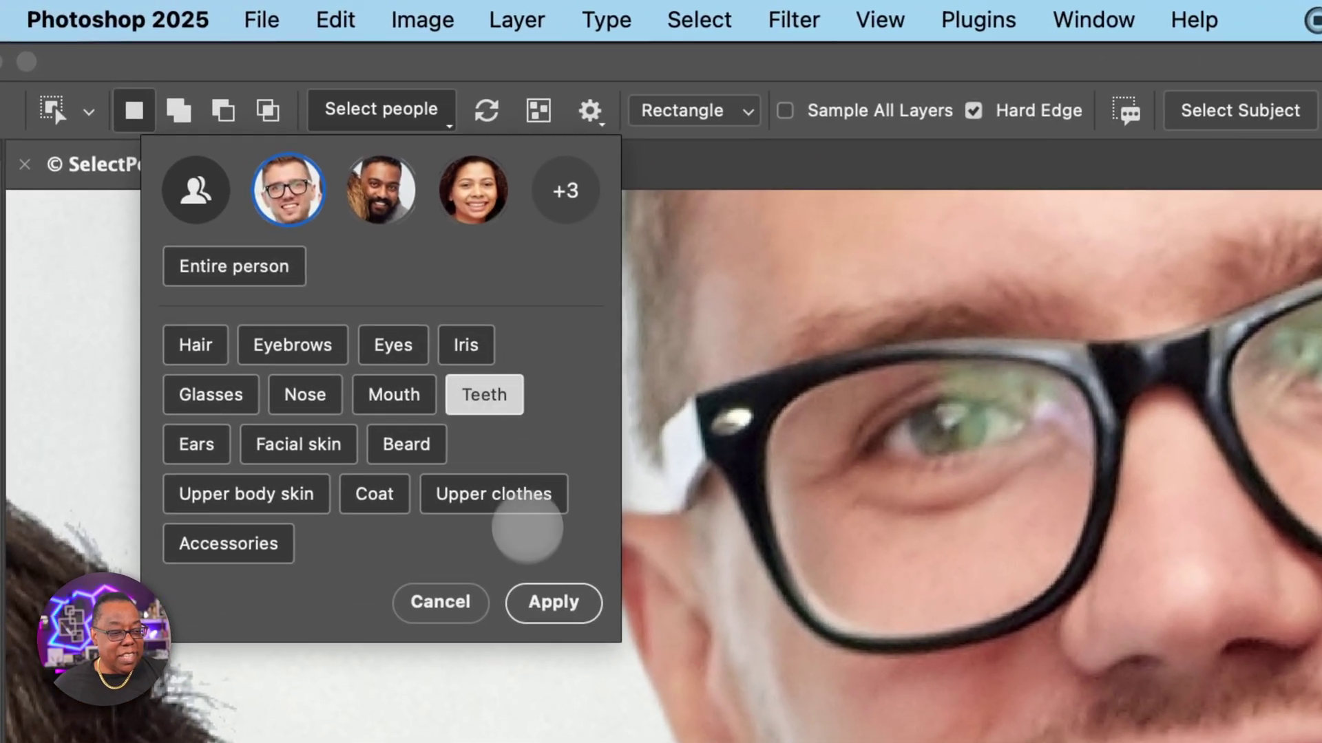
{"action": "left_click", "coordinate": [550, 603]}
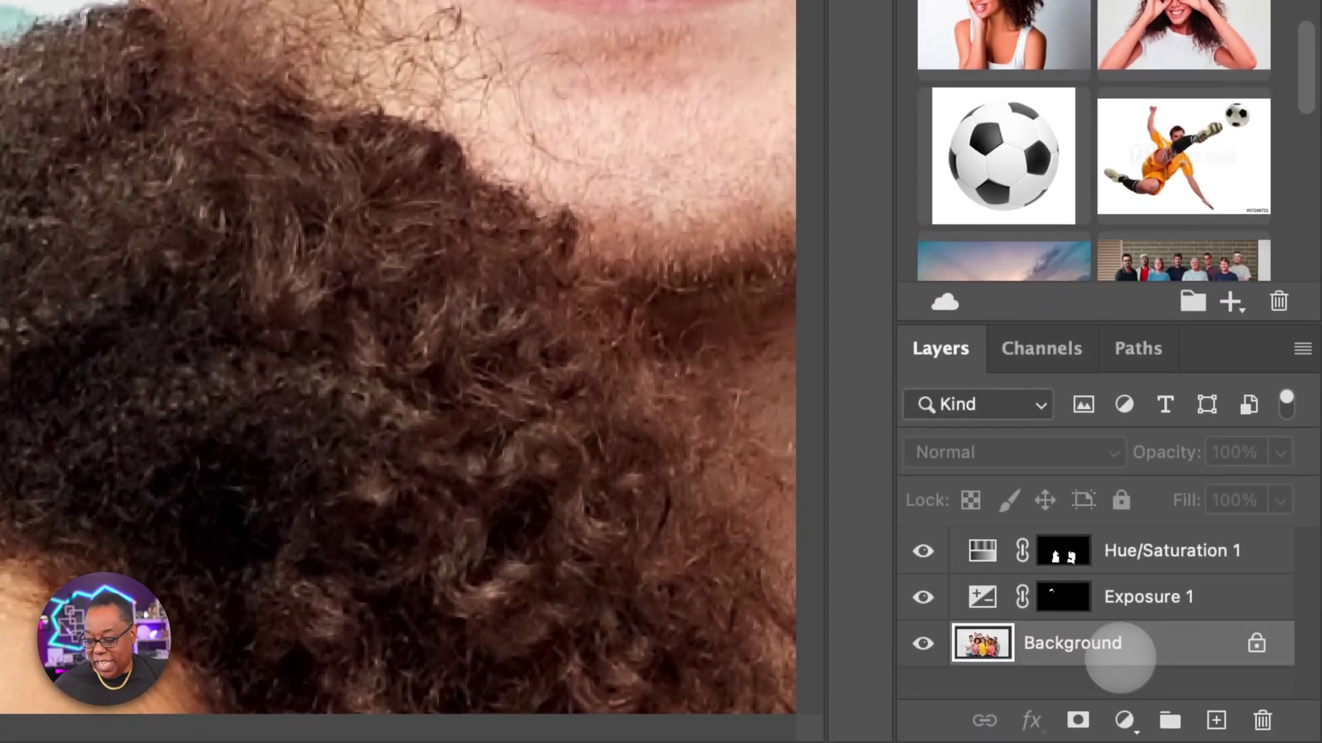
Step: Add a Hue/Saturation layer with Yellows saturation near -63, then reselect the Background layer
{"action": "left_click", "coordinate": [1123, 721]}
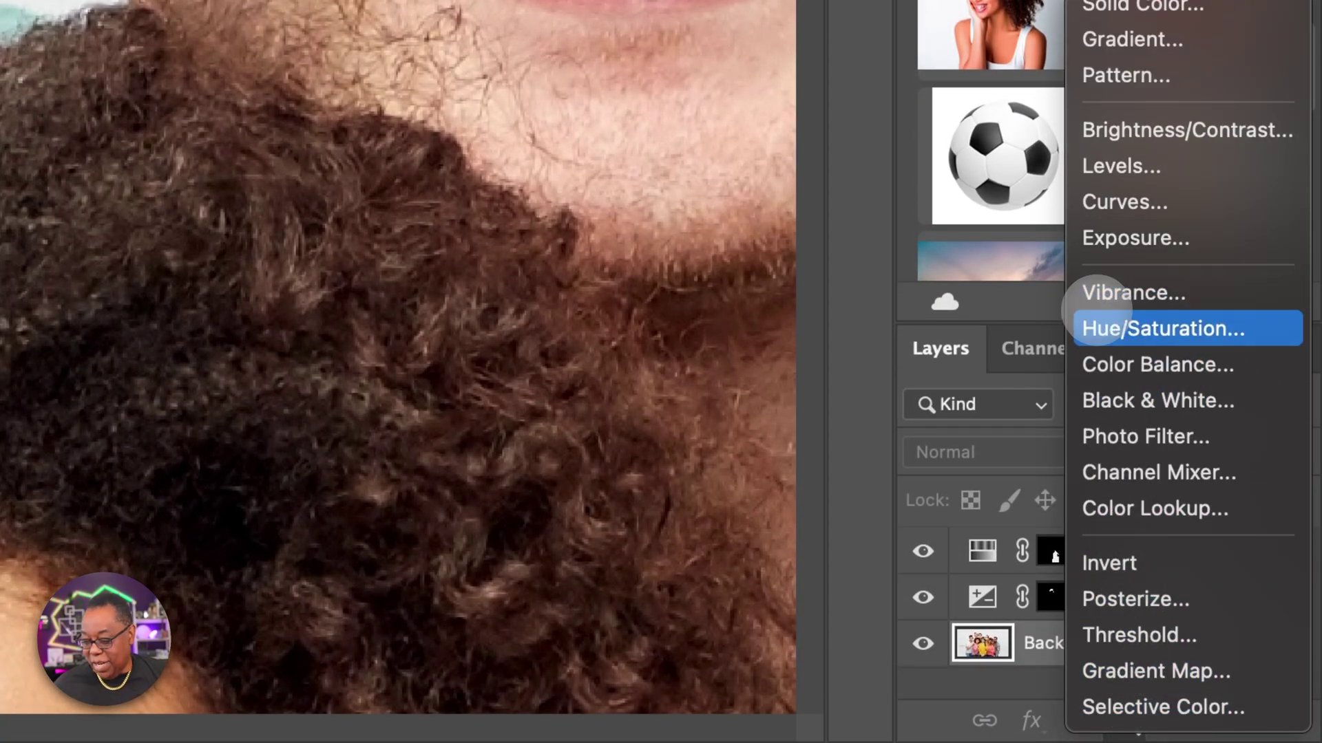
{"action": "left_click", "coordinate": [1122, 328]}
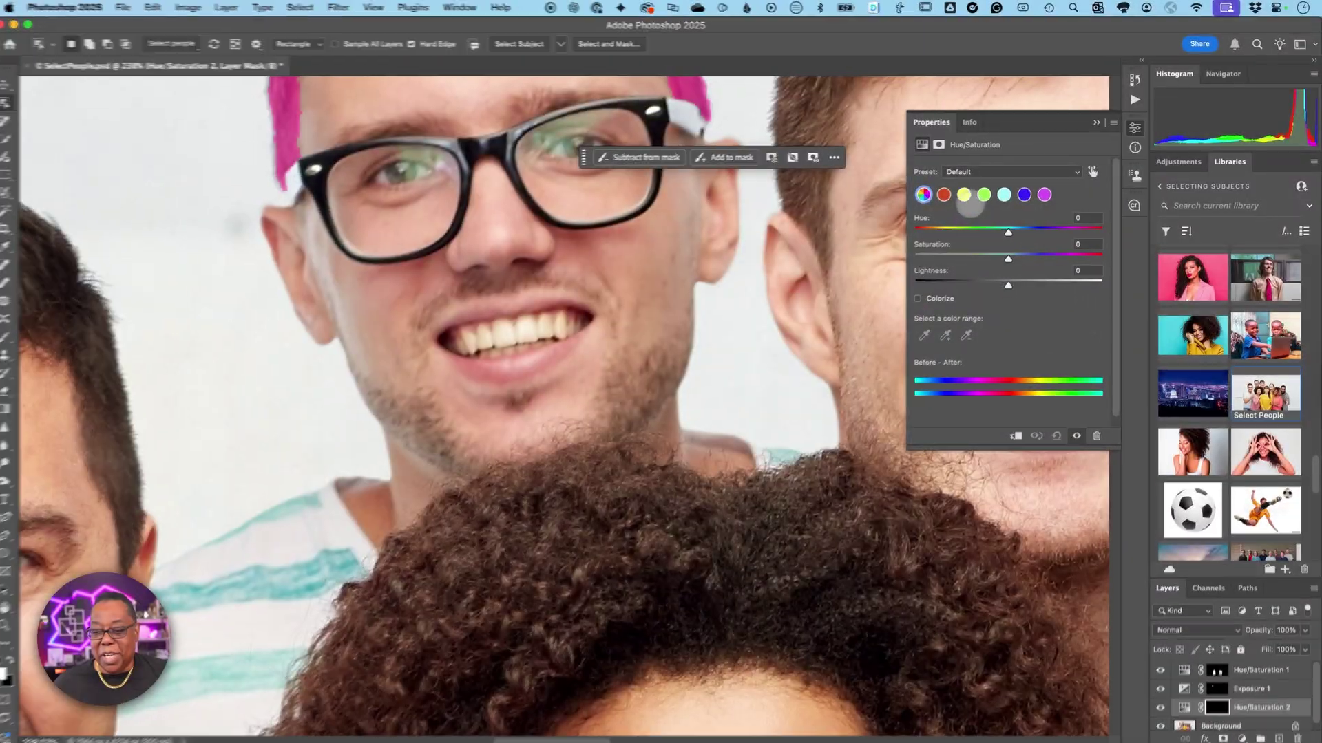
{"action": "left_click", "coordinate": [964, 196]}
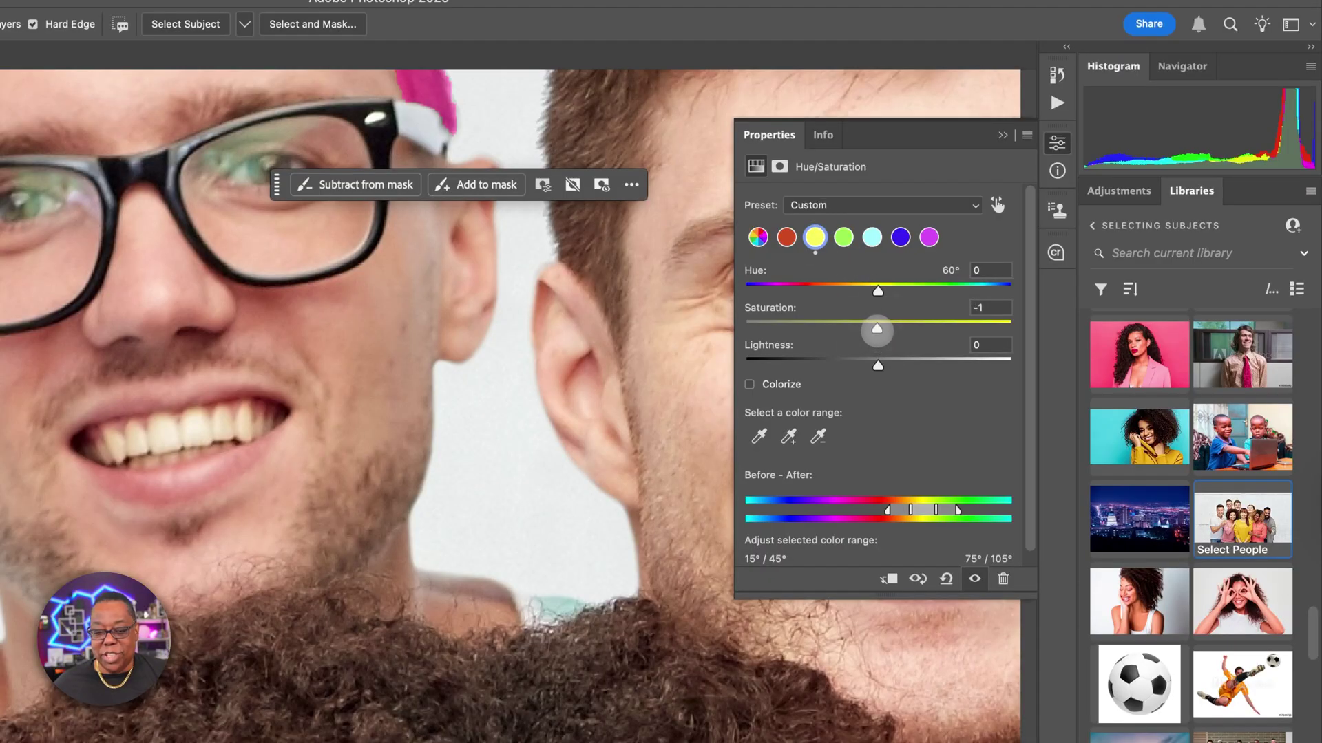
{"action": "mouse_move", "coordinate": [875, 330]}
{"action": "left_mouse_down"}
{"action": "mouse_move", "coordinate": [840, 338]}
{"action": "mouse_move", "coordinate": [948, 277]}
{"action": "mouse_move", "coordinate": [1084, 269]}
{"action": "mouse_move", "coordinate": [955, 283]}
{"action": "left_mouse_up"}
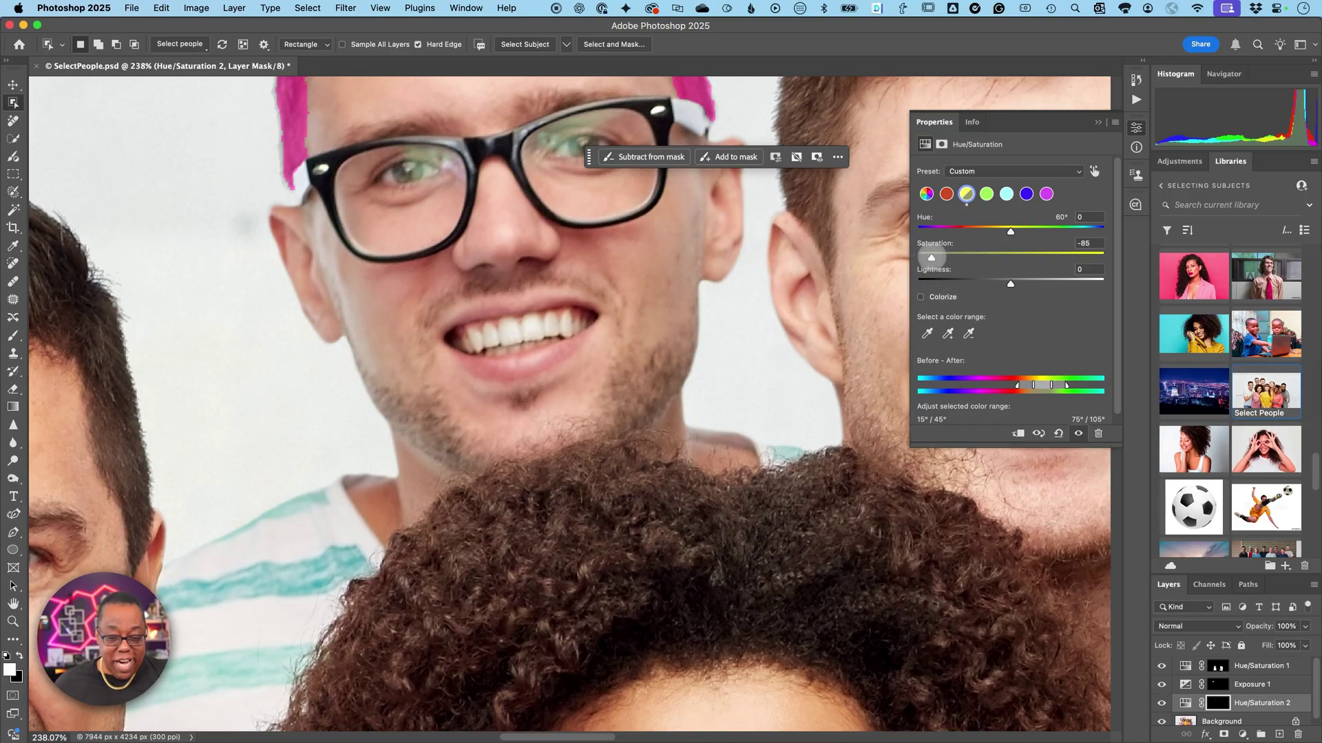
{"action": "mouse_move", "coordinate": [949, 258]}
{"action": "left_mouse_down"}
{"action": "mouse_move", "coordinate": [891, 268]}
{"action": "mouse_move", "coordinate": [945, 258]}
{"action": "left_mouse_up"}
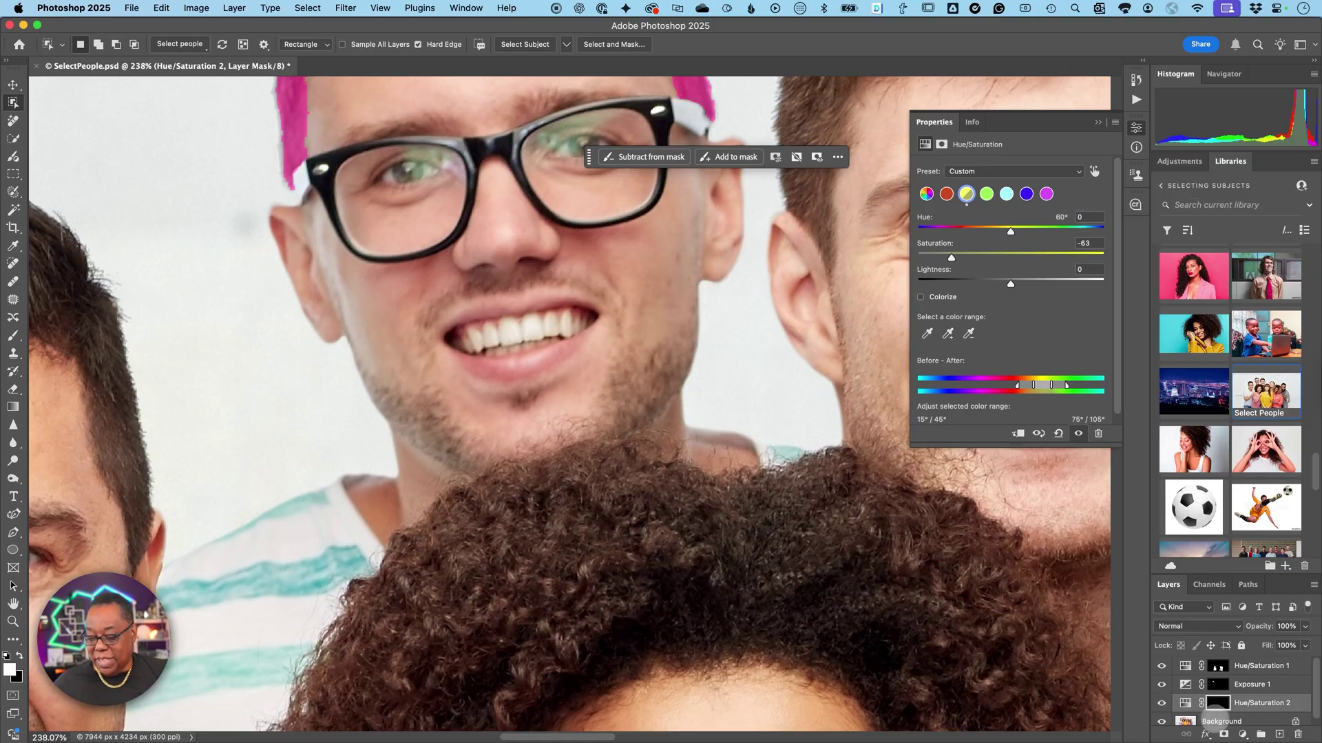
{"action": "left_click", "coordinate": [1217, 720]}
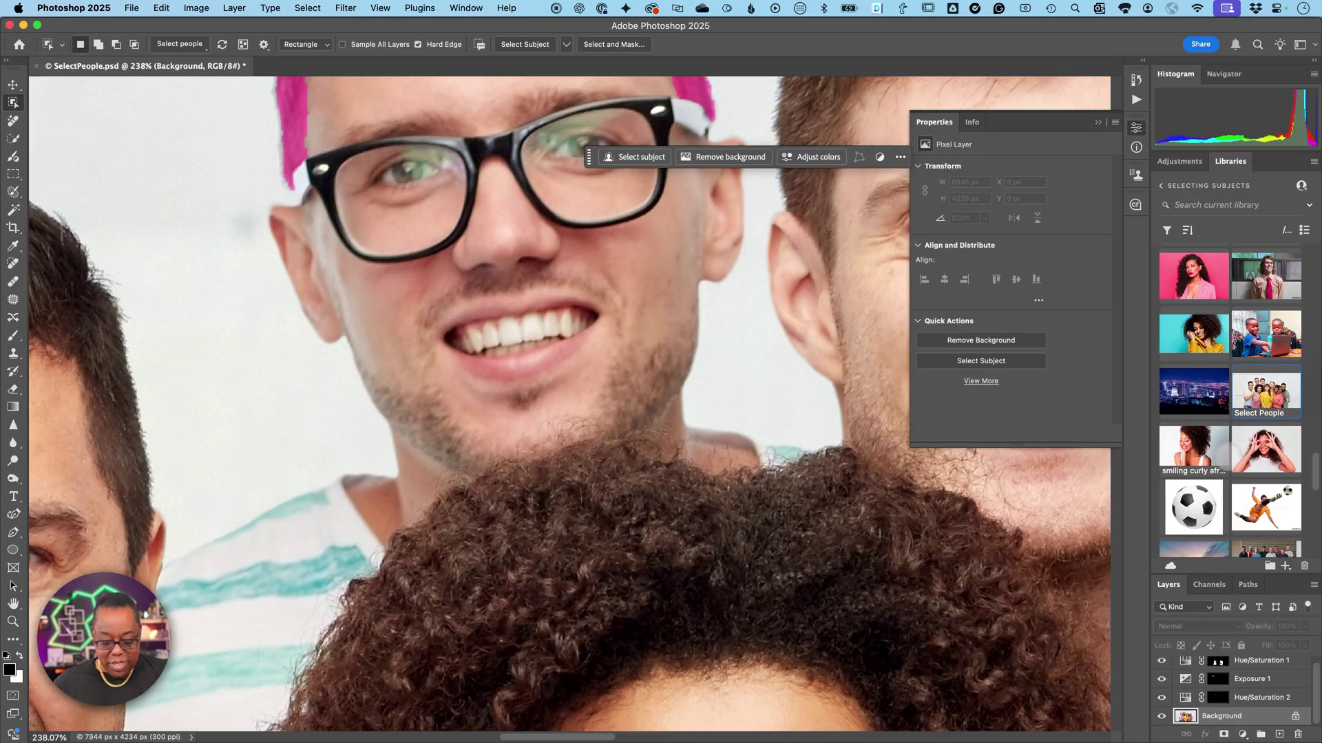
Step: Fit the photo on screen and select the lilac-sweater woman's Mouth via Select people
{"action": "key", "text": "super+0"}
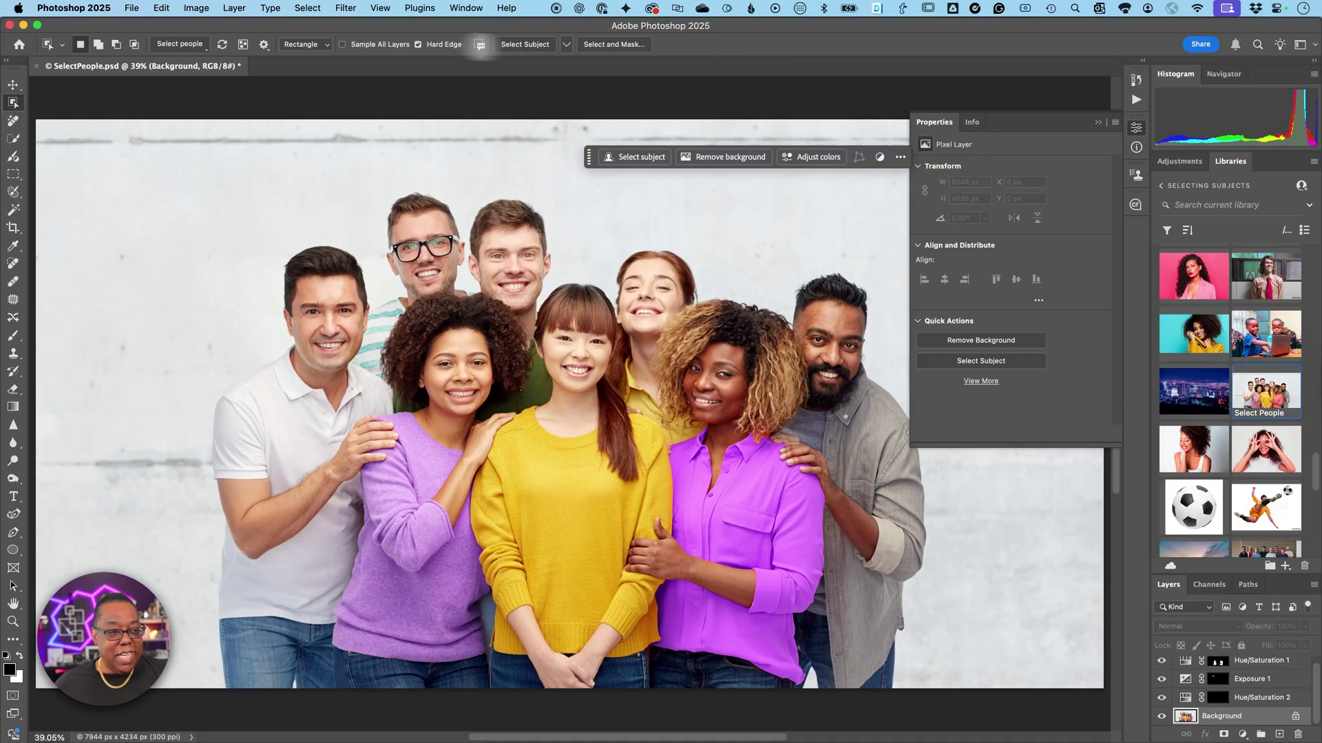
{"action": "left_click", "coordinate": [164, 44]}
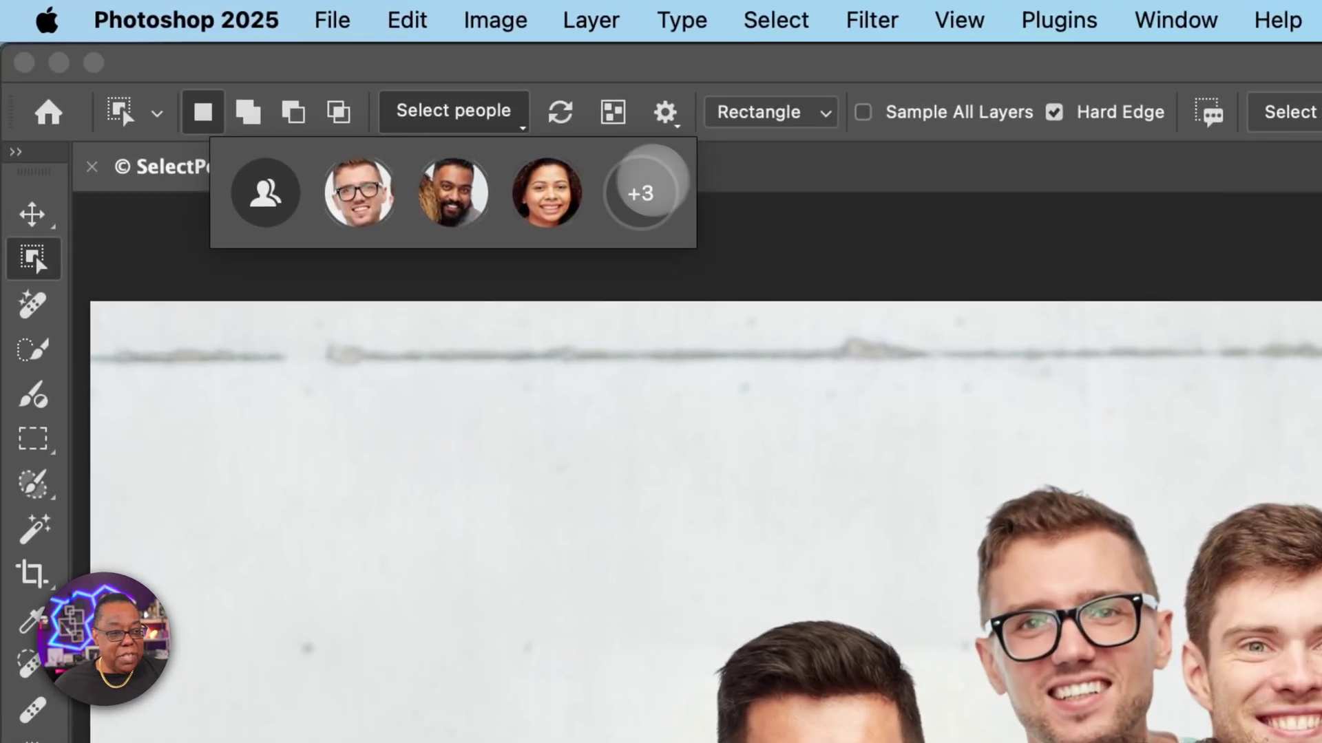
{"action": "left_click", "coordinate": [551, 217]}
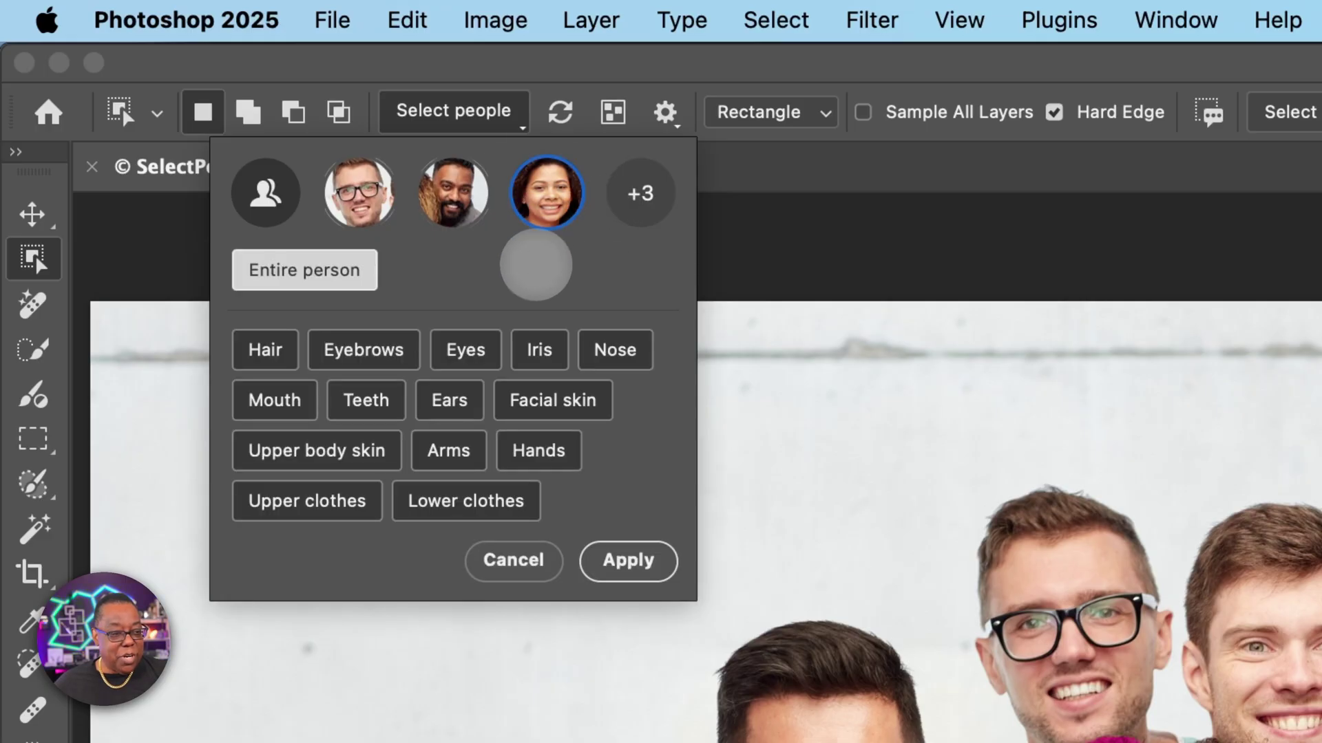
{"action": "left_click", "coordinate": [265, 401]}
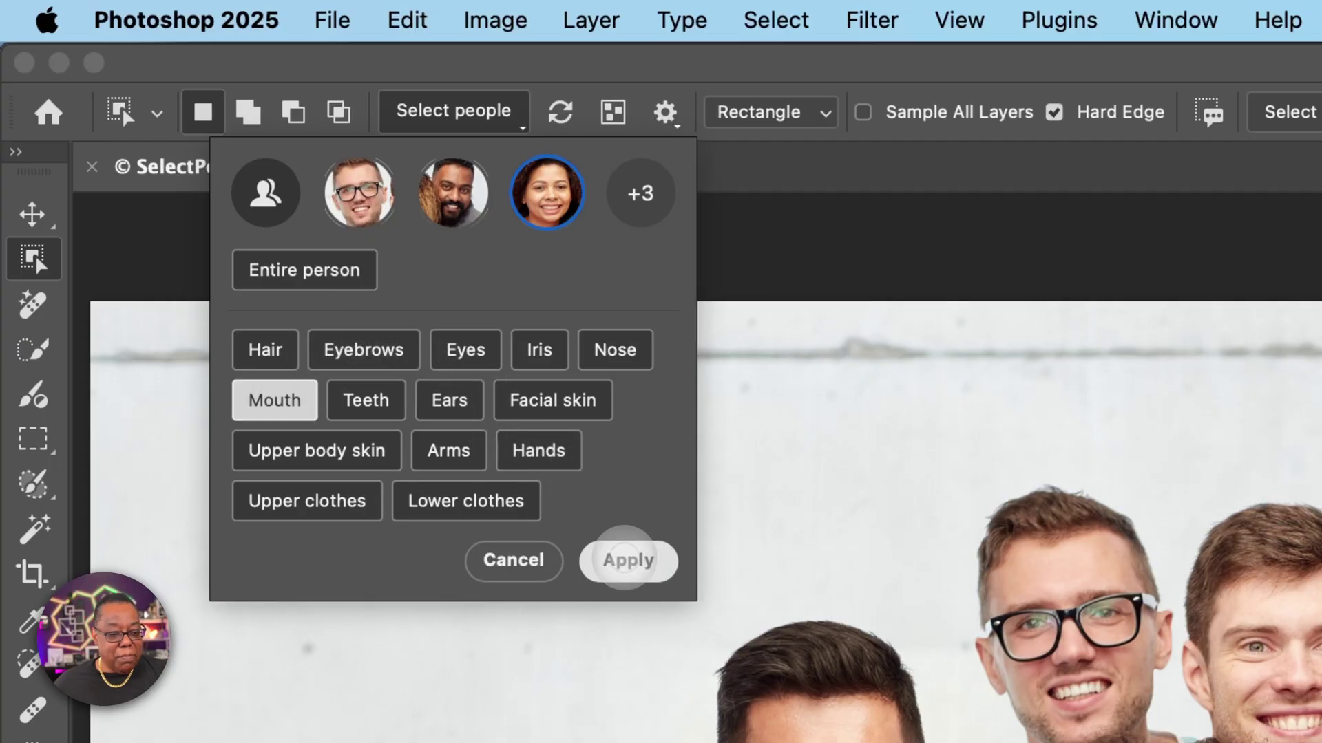
{"action": "left_click", "coordinate": [623, 559]}
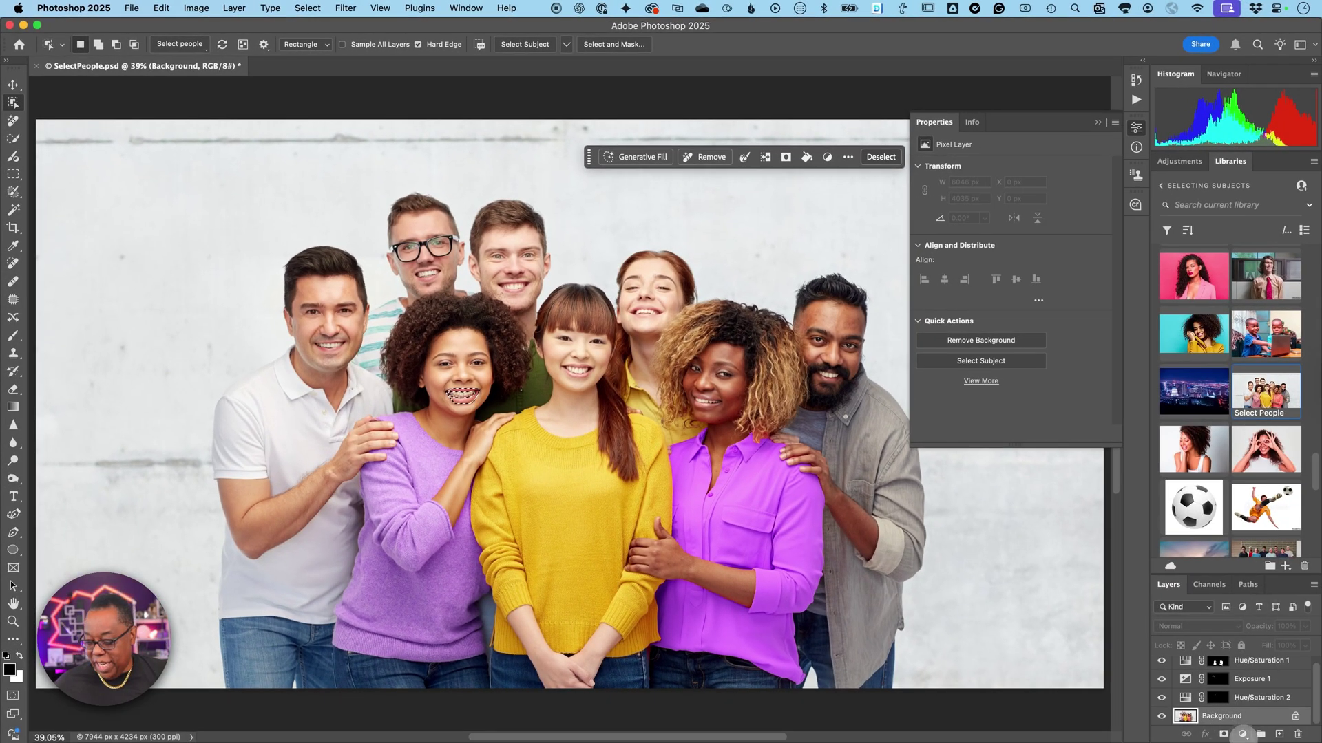
Step: Add a Hue/Saturation layer masked to her lips, adjusting the sliders toward Hue -15
{"action": "left_click", "coordinate": [1243, 734]}
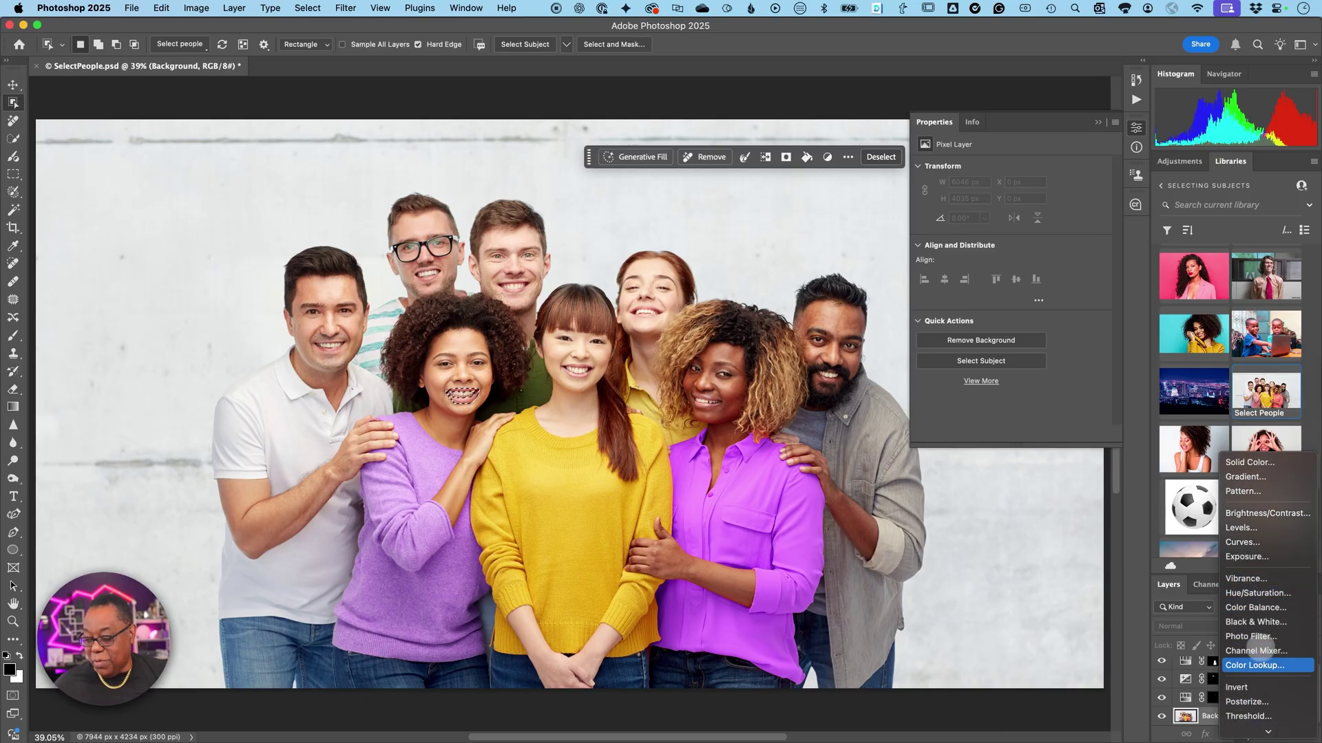
{"action": "left_click", "coordinate": [1247, 593]}
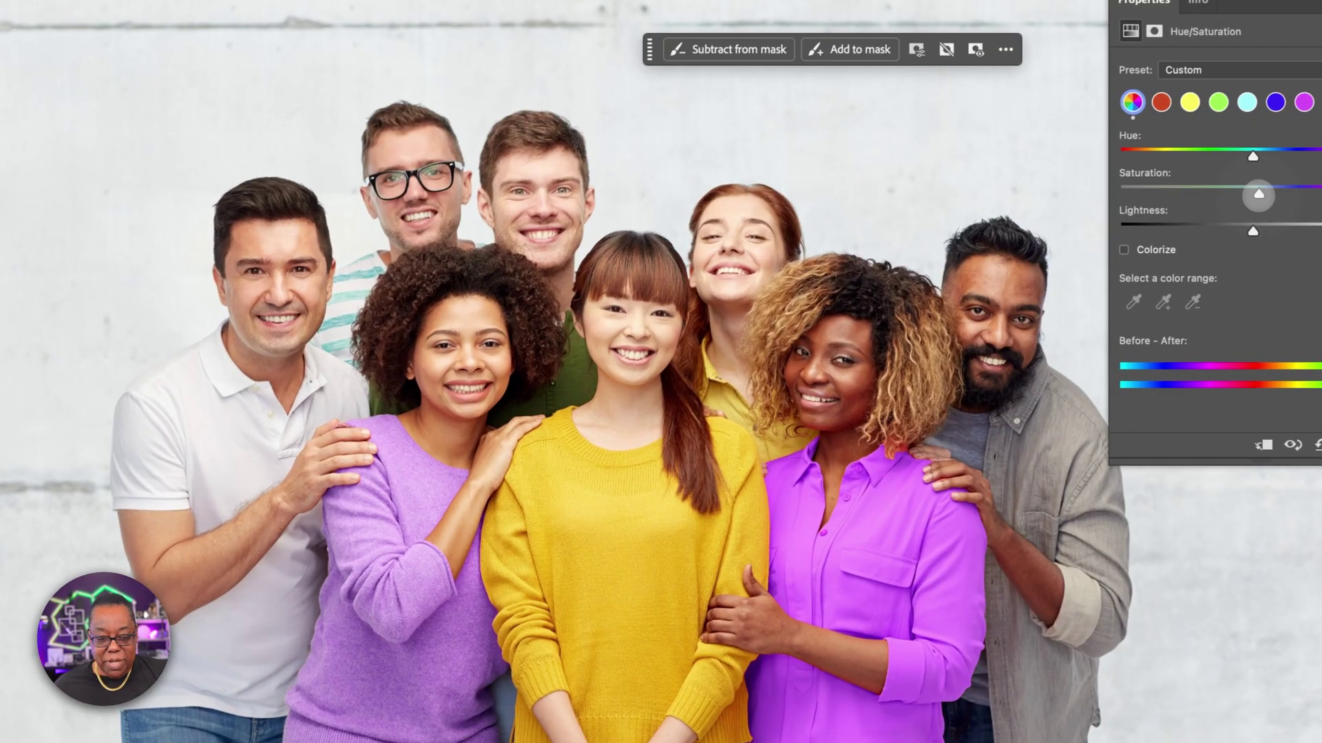
{"action": "left_click_drag", "start_coordinate": [1011, 257], "coordinate": [1038, 258]}
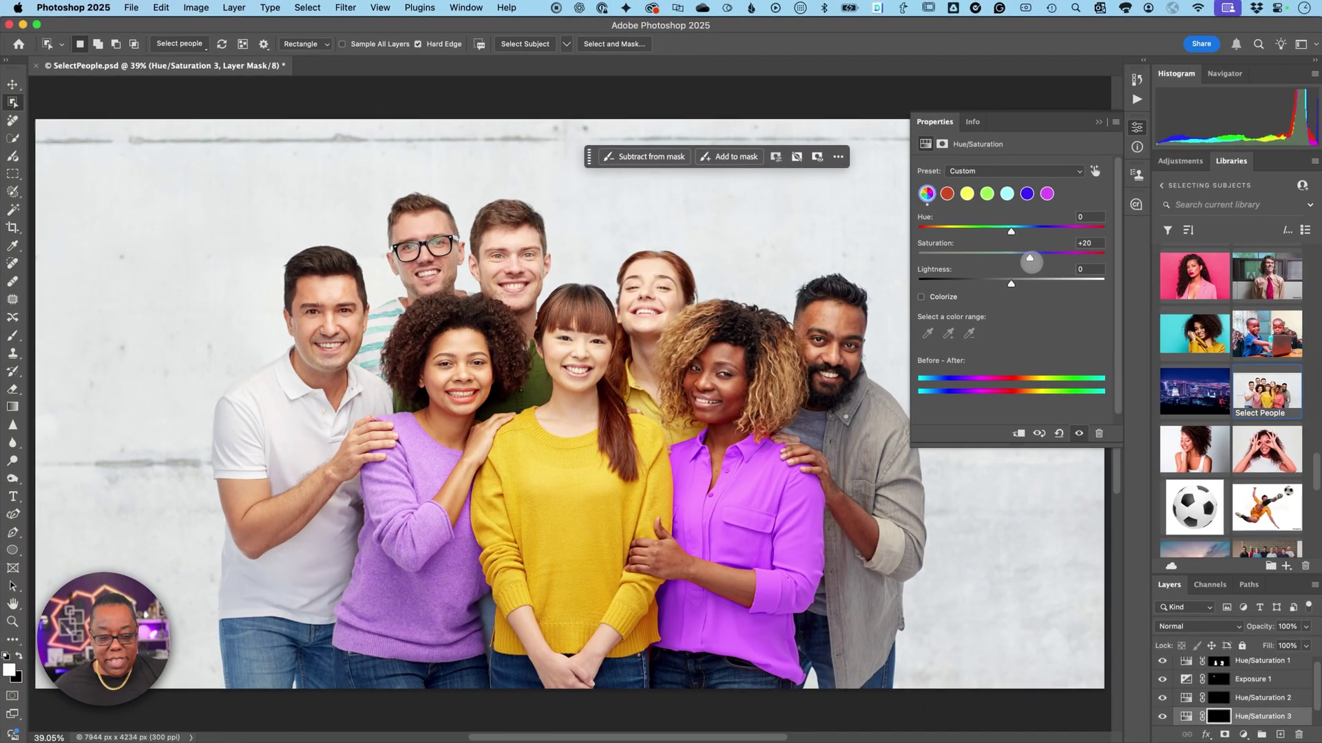
{"action": "left_click_drag", "start_coordinate": [1051, 256], "coordinate": [1071, 256]}
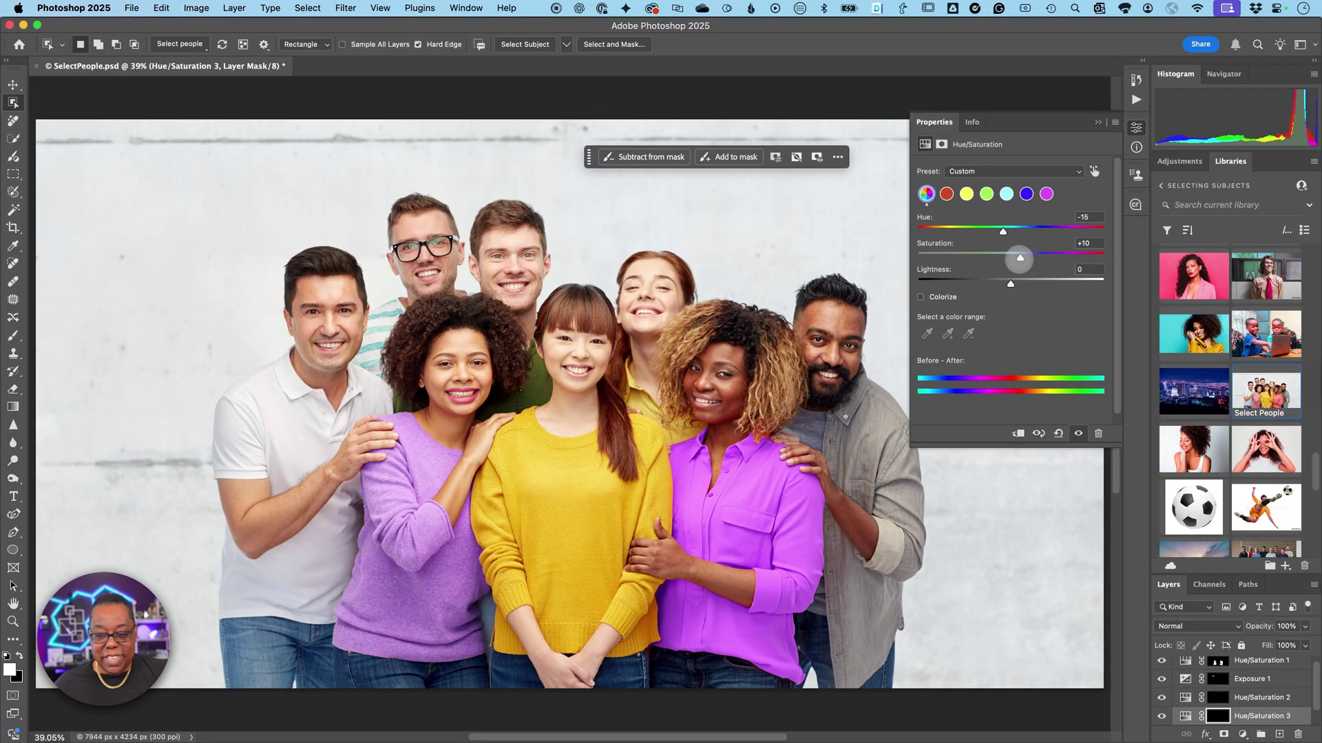
{"action": "left_click_drag", "start_coordinate": [1020, 258], "coordinate": [1014, 258]}
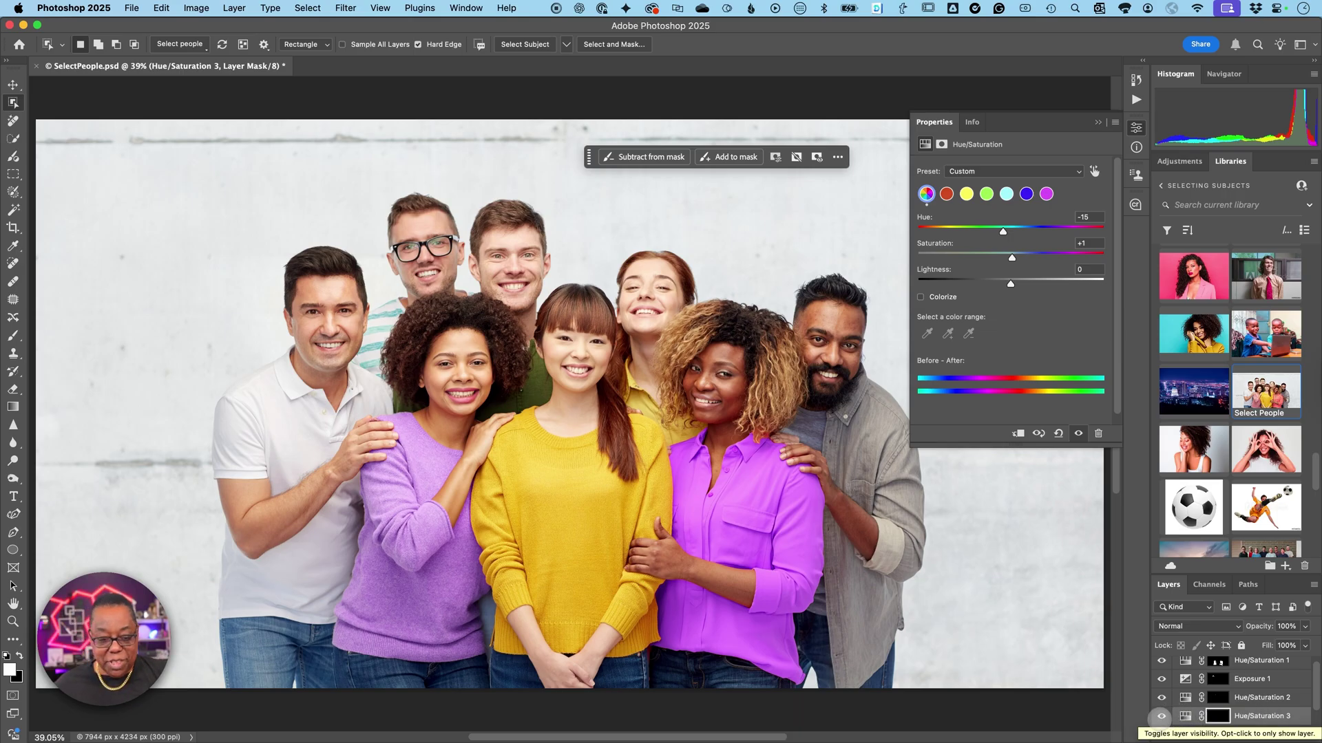
{"action": "left_click", "coordinate": [1161, 716]}
{"action": "left_click", "coordinate": [1161, 717]}
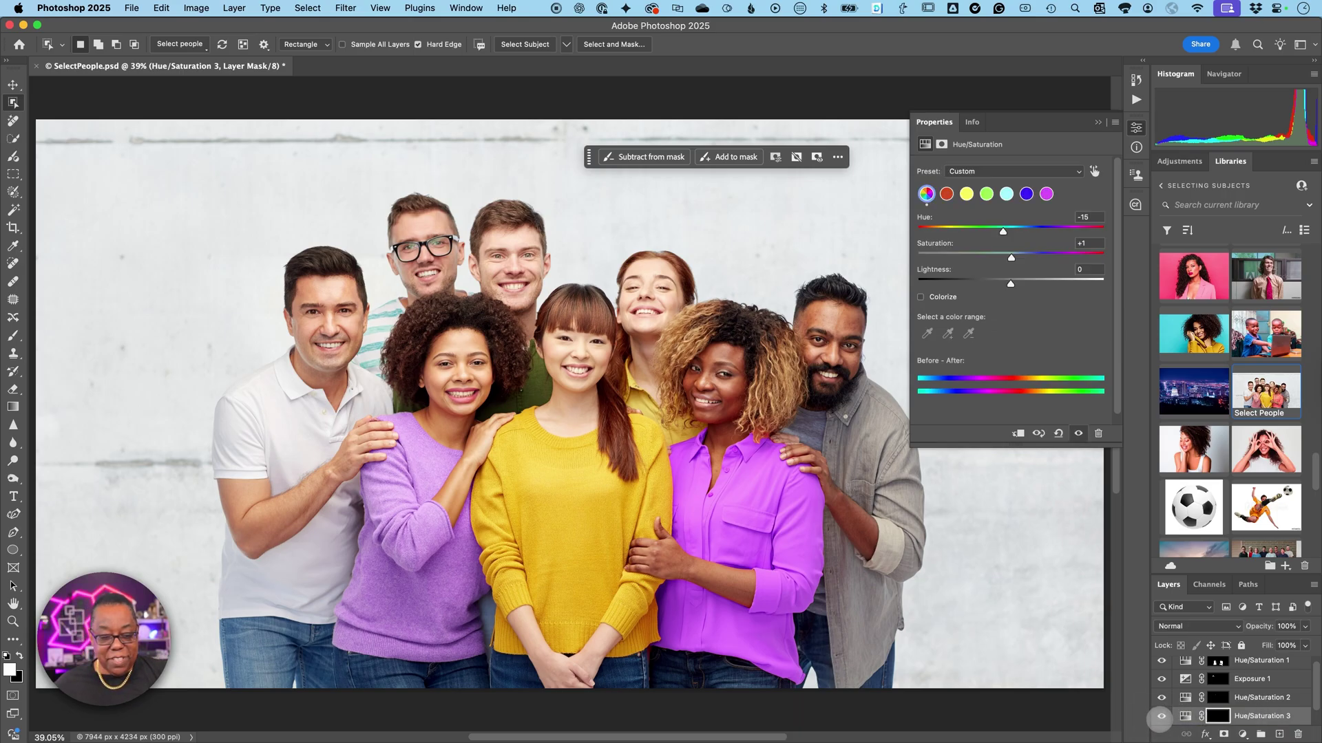
{"action": "left_click", "coordinate": [1161, 717]}
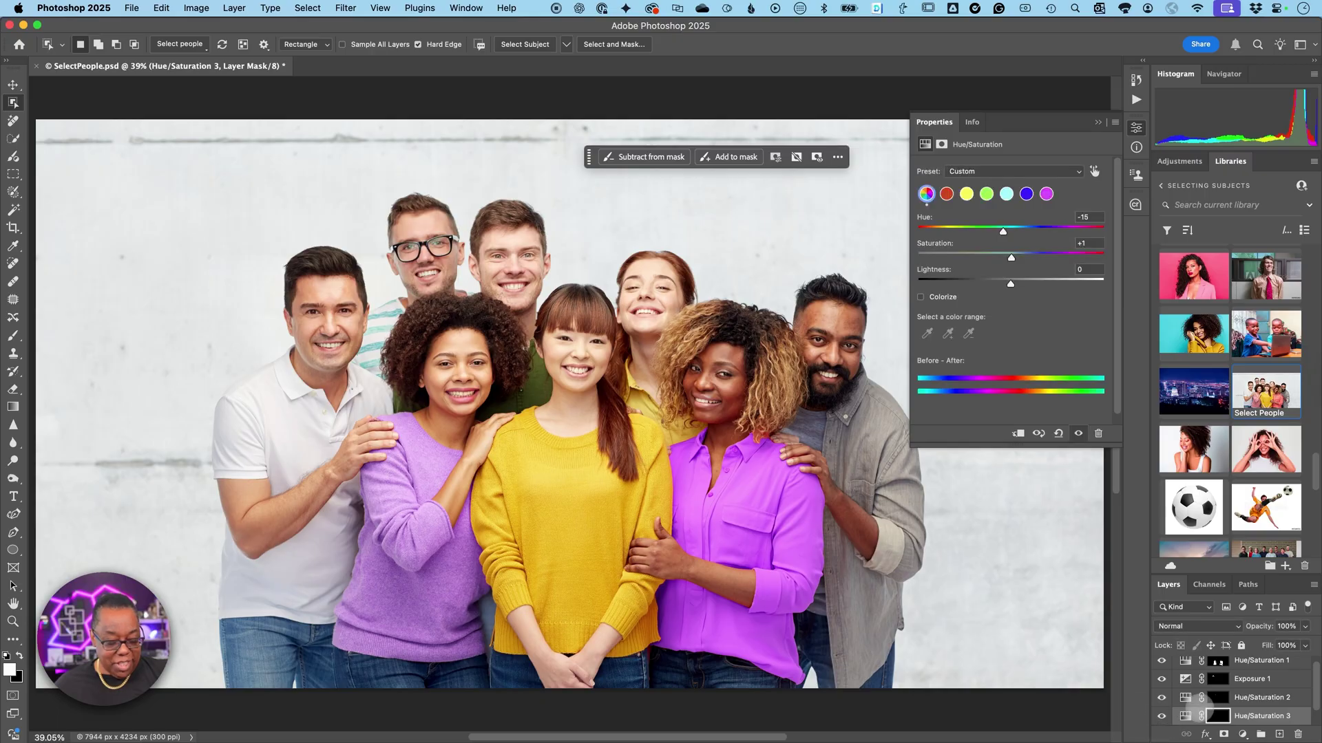